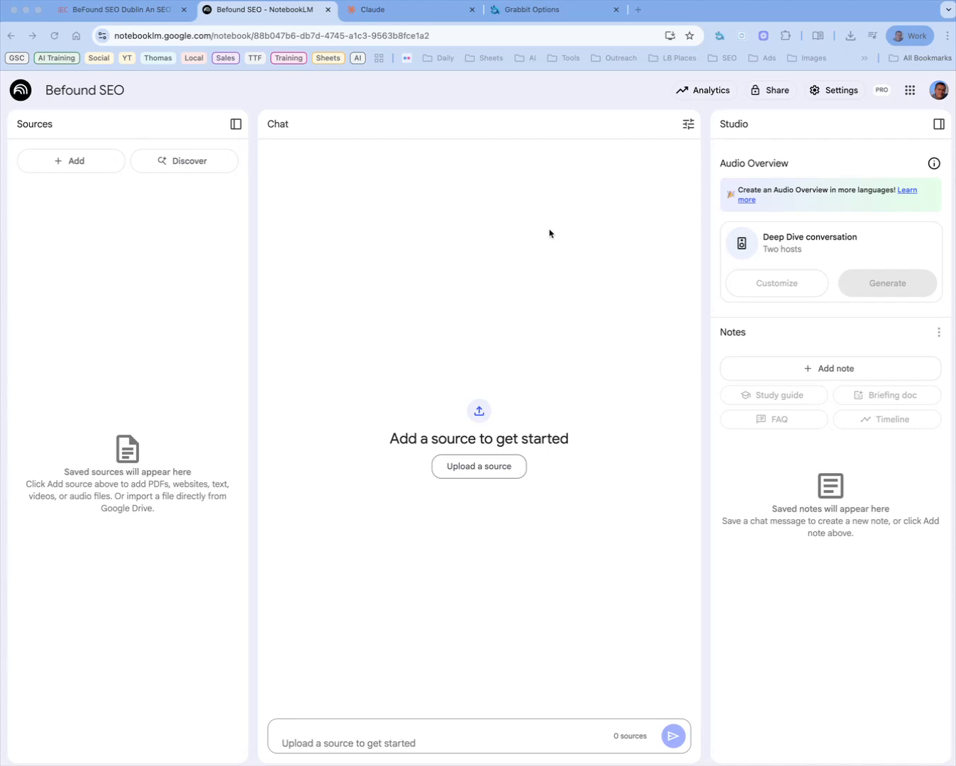
Step: Switch to the BeFound SEO website and open its XML sitemap at befound.ie/sitemap.xml
left_click(101, 12)
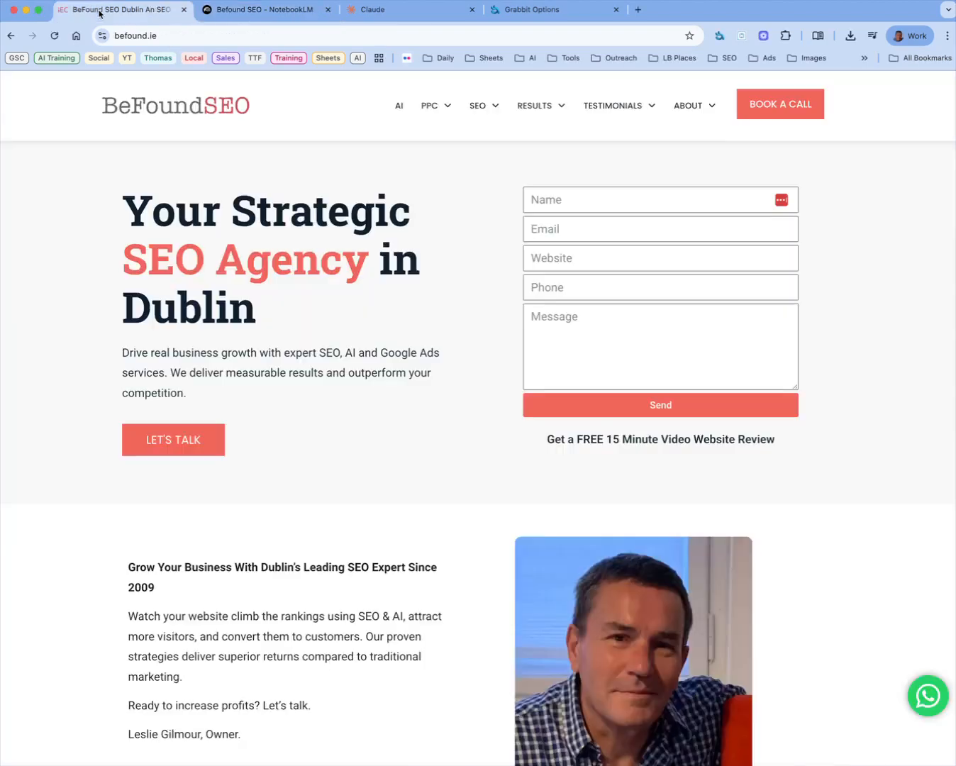
left_click(175, 35)
left_click(177, 35)
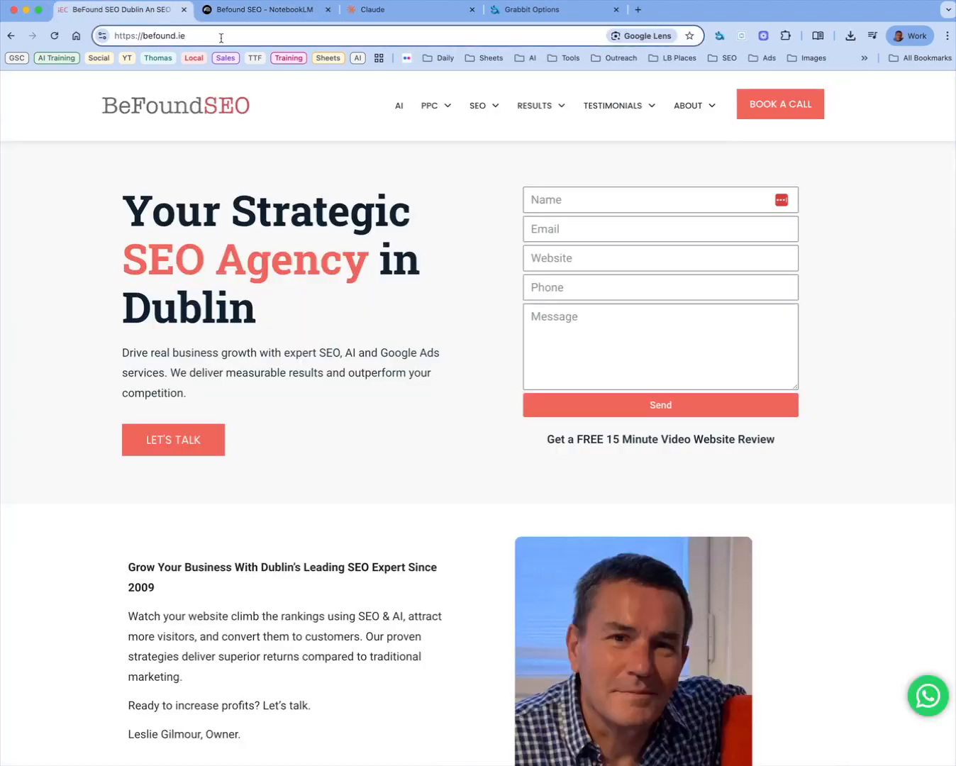
type("/si")
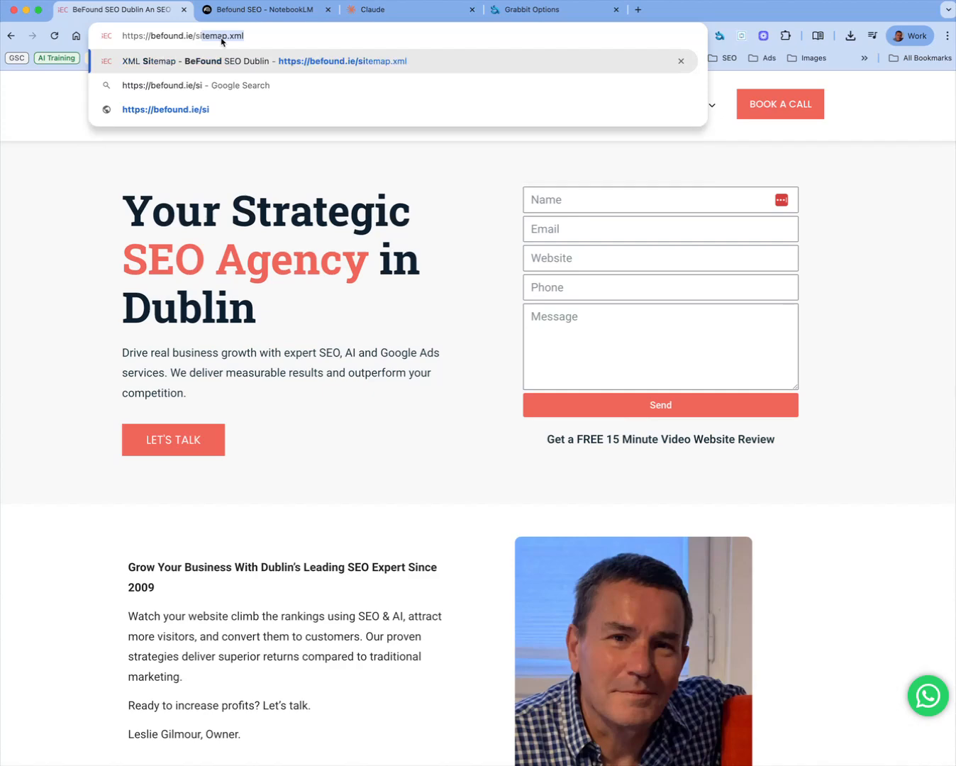
type("temap.x")
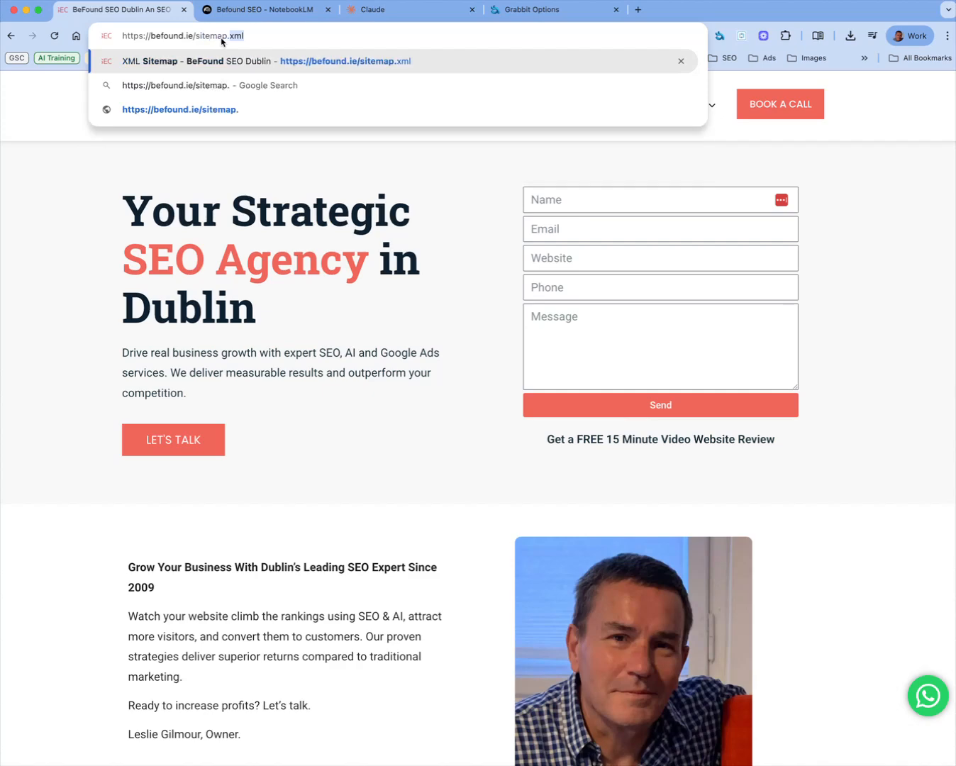
type("ml")
key("Return")
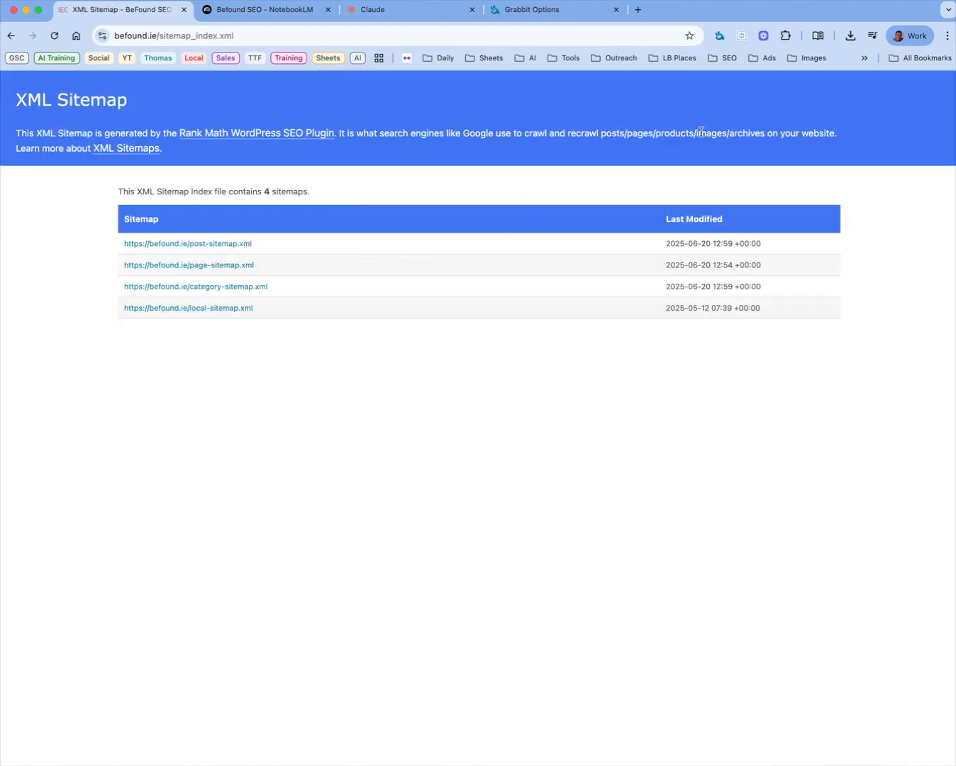
Step: Add a Grabbit action with mouse button Left Click and action type Copy URLs to clipboard, and save it
left_click(720, 36)
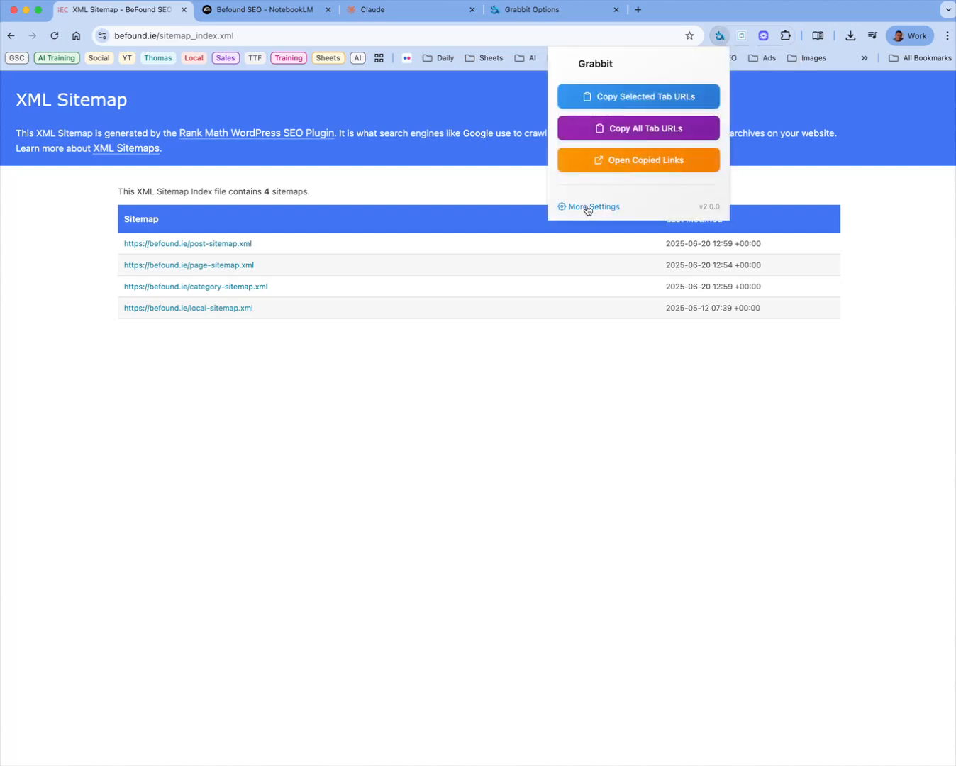
left_click(587, 206)
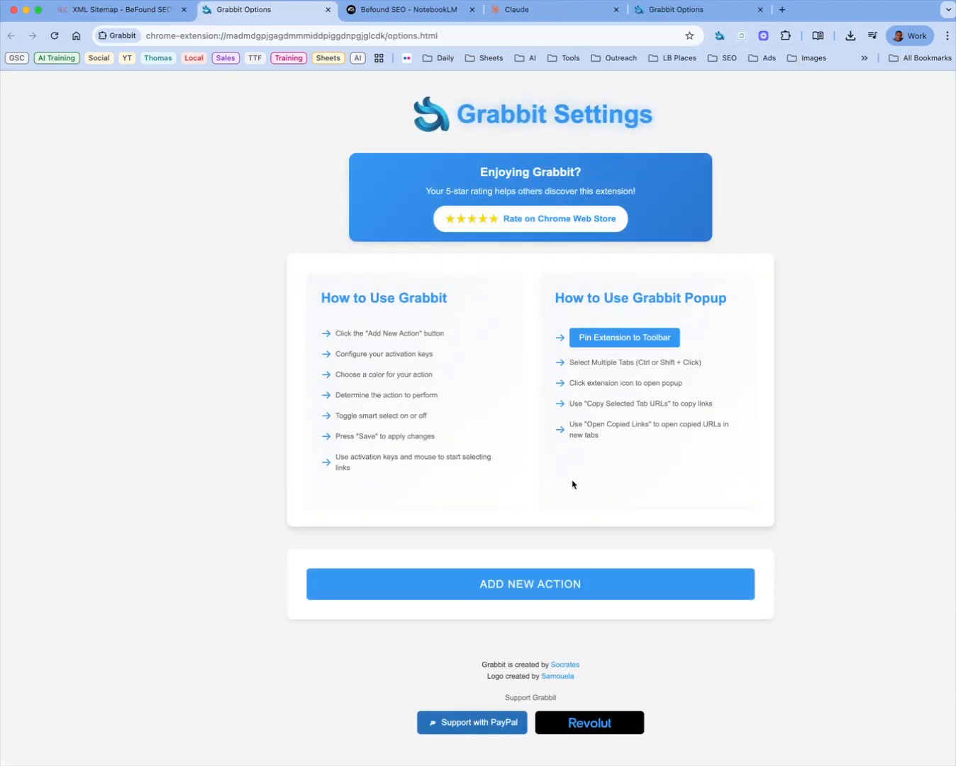
left_click(533, 580)
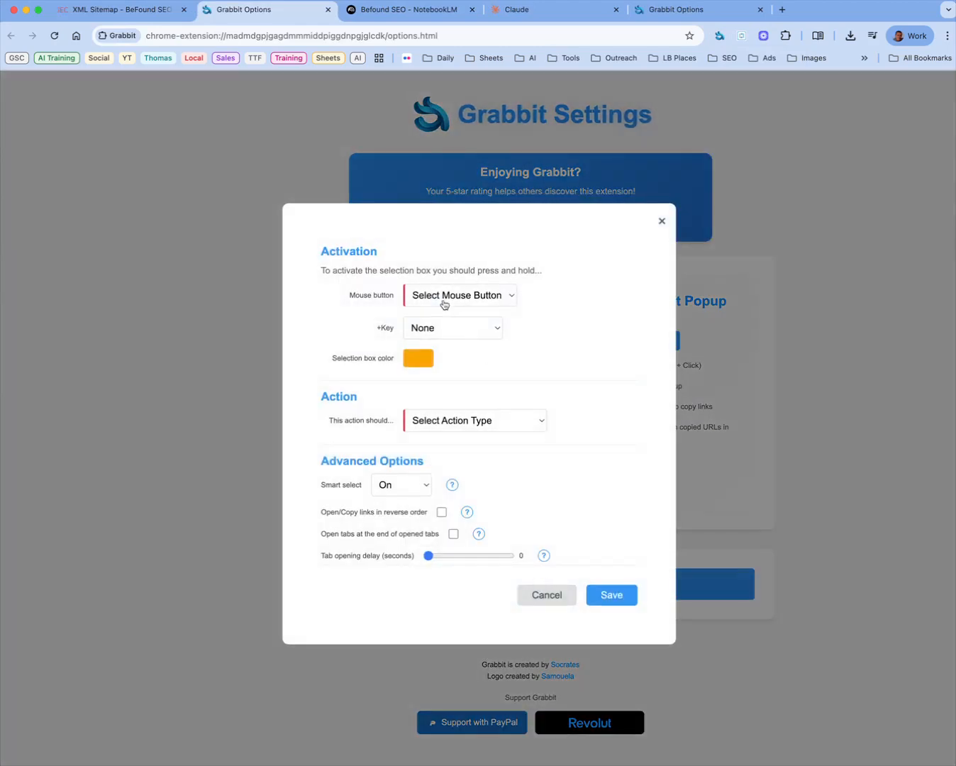
left_click(449, 308)
left_click(440, 312)
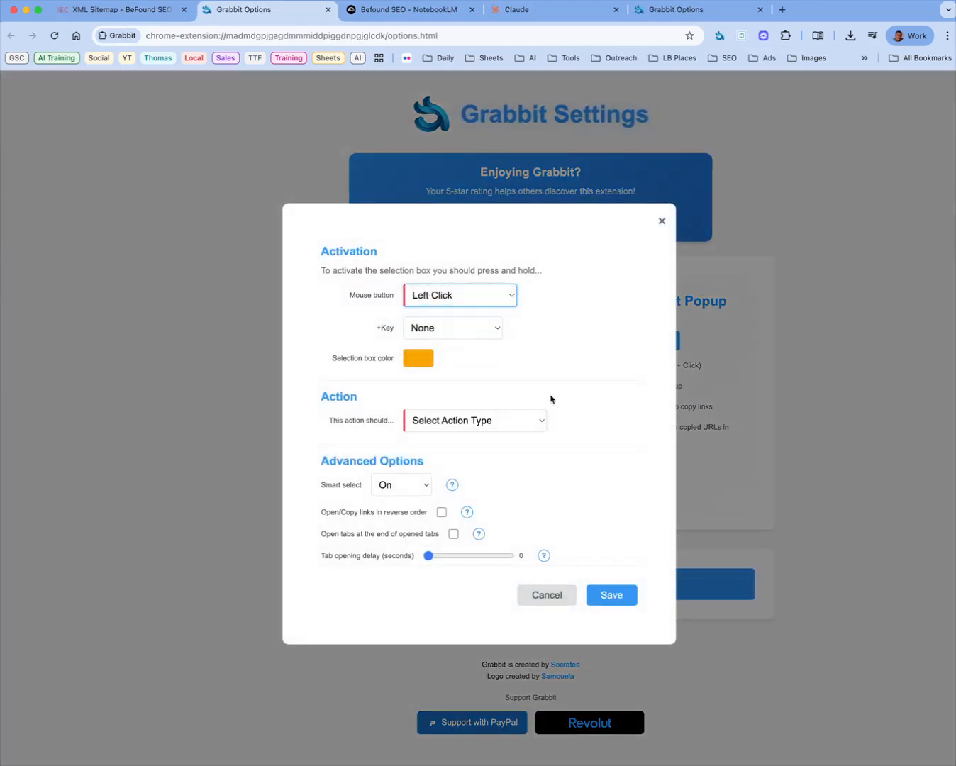
left_click(526, 428)
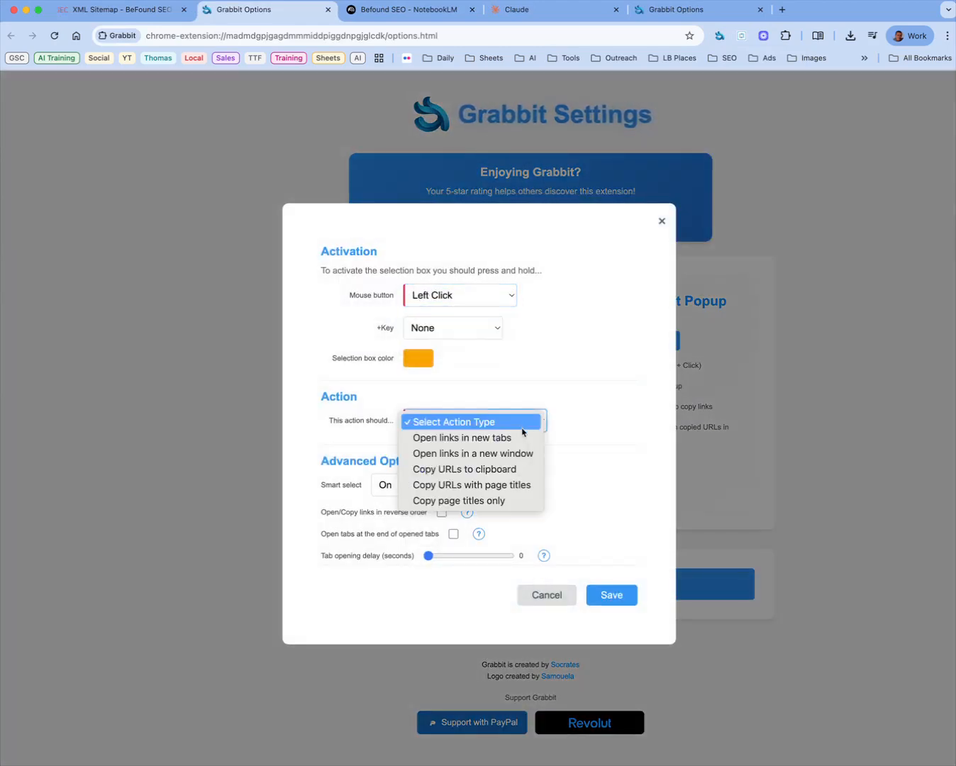
left_click(517, 471)
left_click(612, 574)
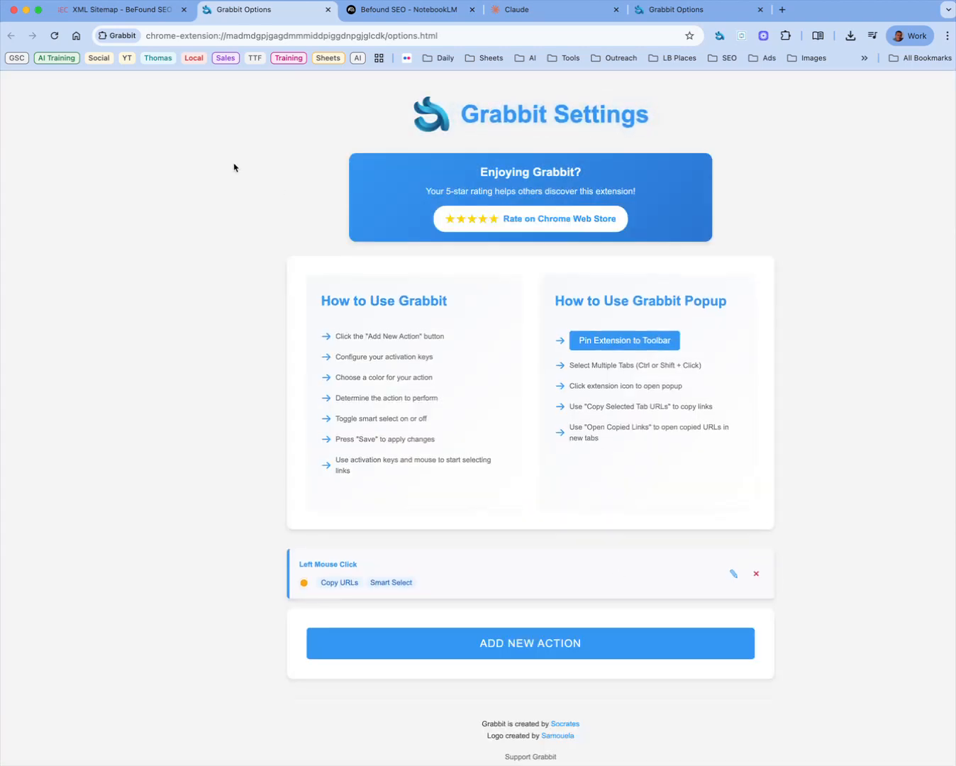
Step: Open page-sitemap.xml from the sitemap index and copy all its listed page URLs with the Grabbit selection box
left_click(95, 10)
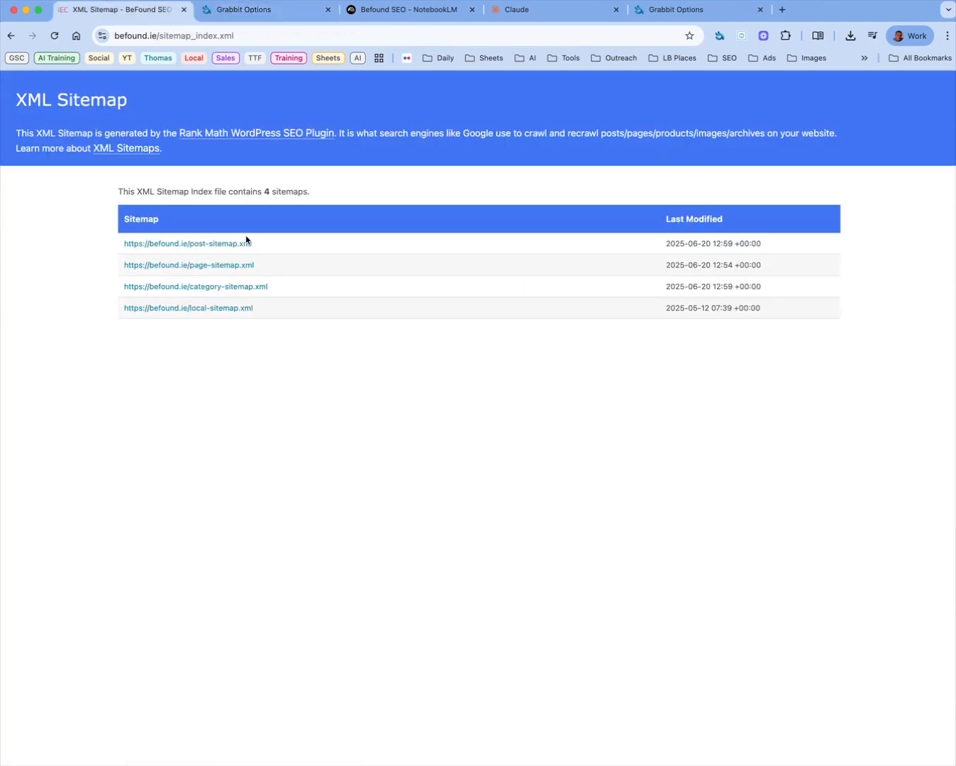
left_click(191, 267)
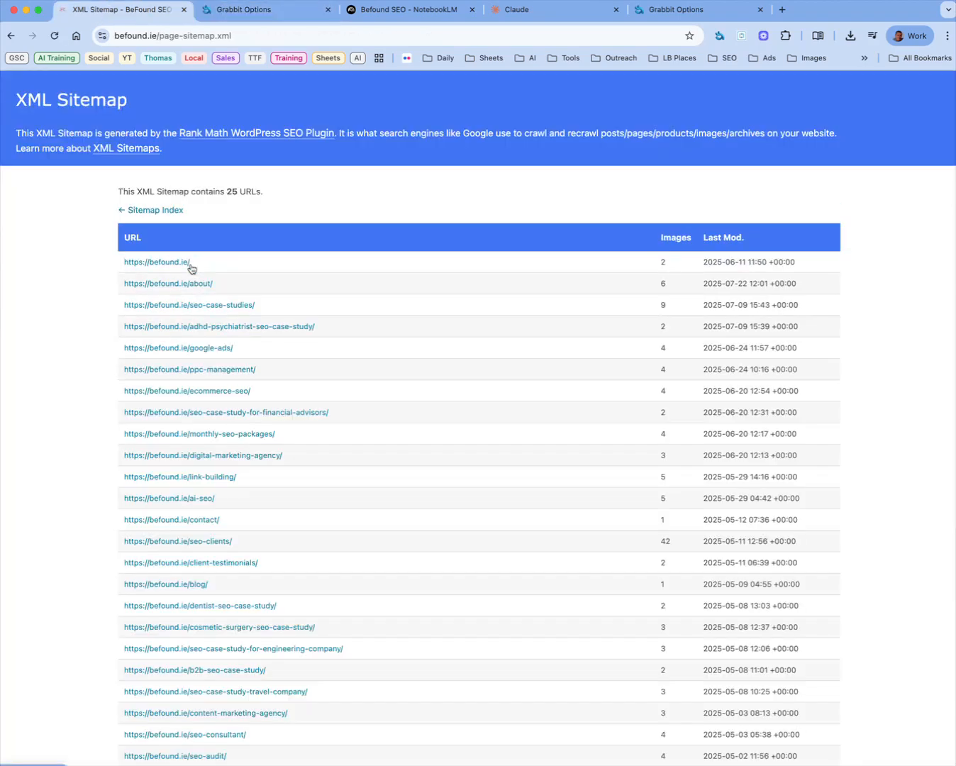
left_click_drag(115, 253, 452, 753)
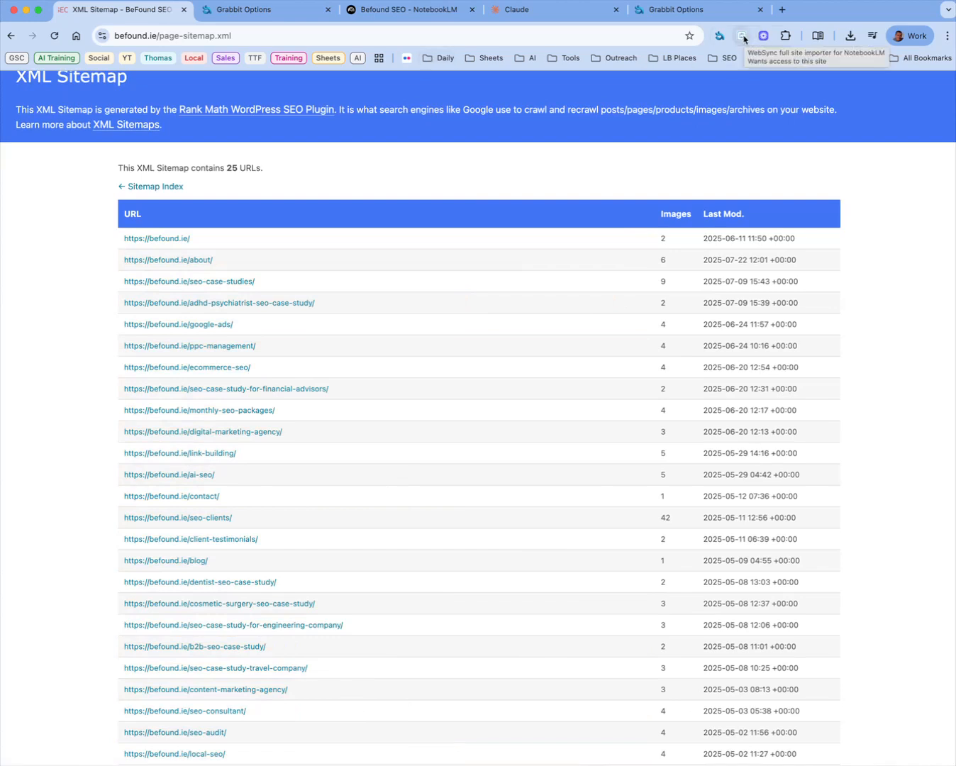
Step: Import the copied page URLs into the Befound SEO notebook with WebSync and open that notebook
left_click(742, 36)
left_click(623, 180)
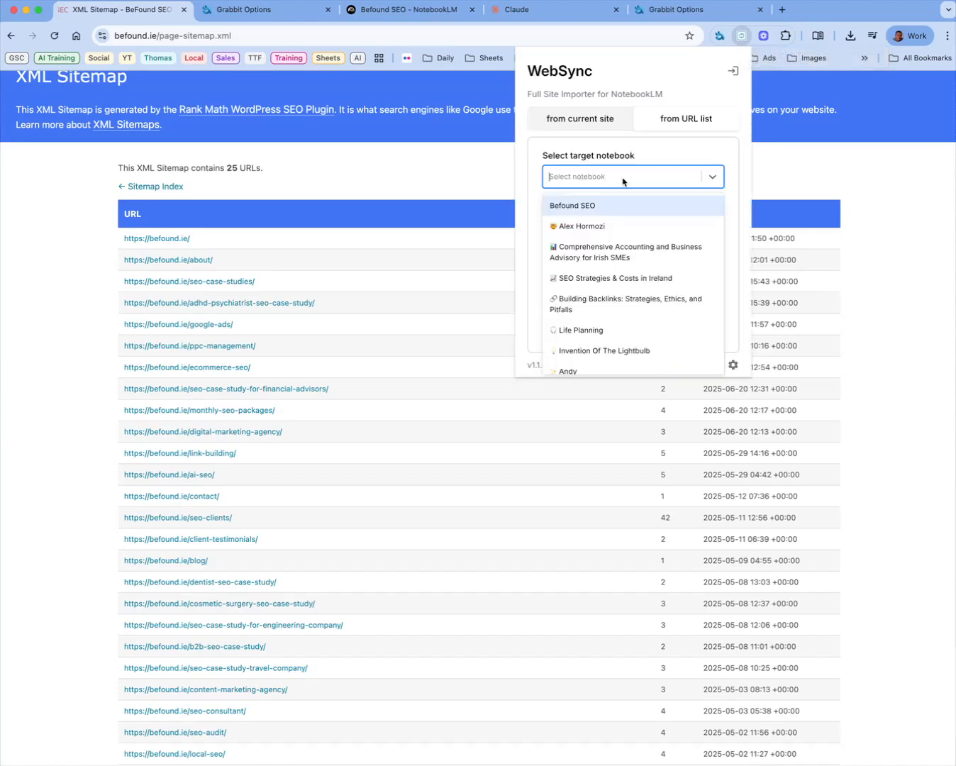
left_click(584, 207)
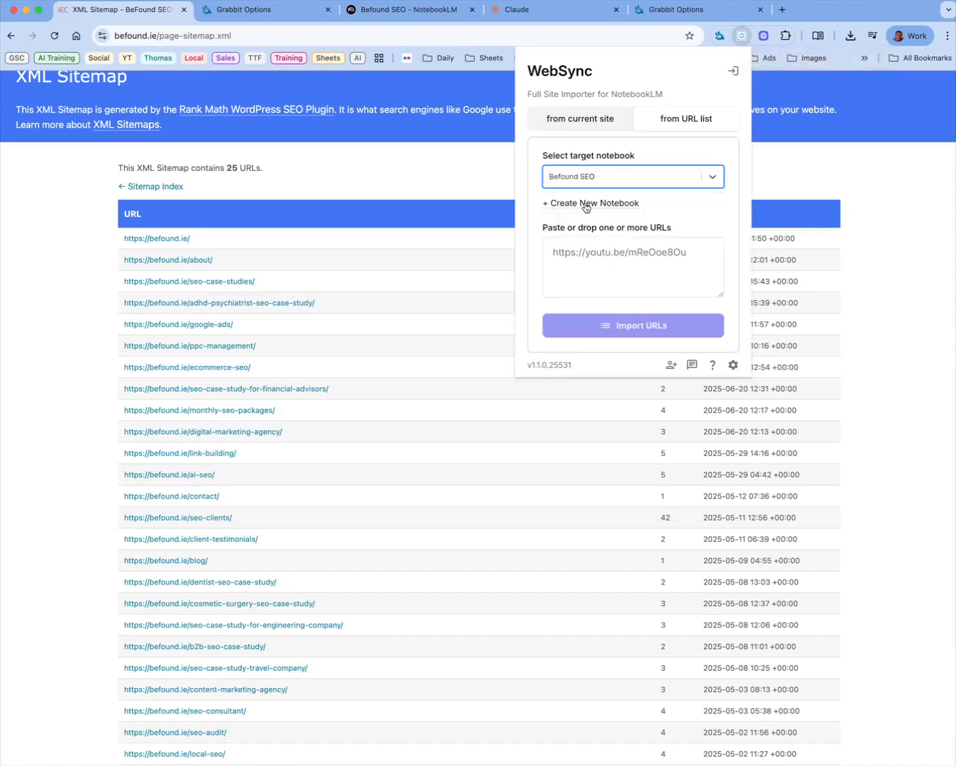
left_click(575, 256)
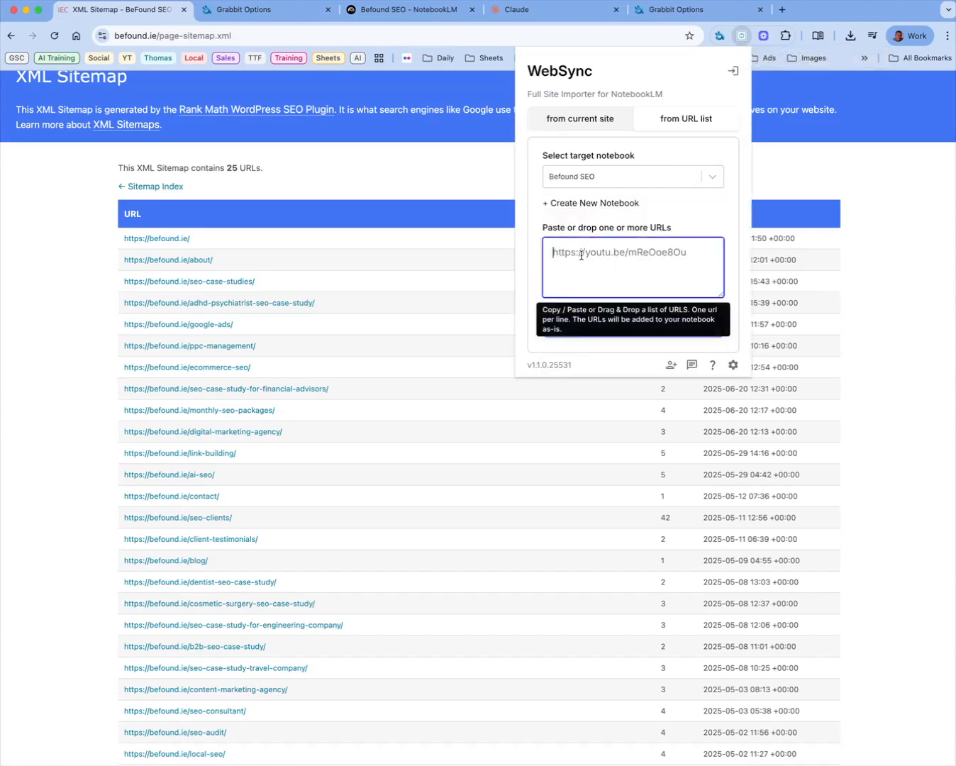
type("https://befound.ie/ https://befound.ie/about/ https://befound.ie/seo-case-studies/ https://befound.ie/adhd-psychiatrist-seo-case-study/ https://befound.ie/google-ads/ https://befound.ie/ppc-management/ https://befound.ie/ecommerce-seo/ https://befound.ie/seo-case-study-for-financial-advisors/ https://befound.ie/monthly-seo-packages/ https://befound.ie/digital-marketing-agency/ https://befound.ie/link-building/ https://befound.ie/ai-seo/ https://befound.ie/contact/ https://befound.ie/seo-clients/ https://befound.ie/client-testimonials/ https://befound.ie/blog/ https://befound.ie/dentist-seo-case-study/ https://befound.ie/cosmetic-surgery-seo-case-study/ https://befound.ie/seo-case-study-for-engineering-company/ https://befound.ie/b2b-seo-case-study/ https://befound.ie/seo-case-study-travel-company/ https://befound.ie/content-marketing-agency/ https://befound.ie/seo-consultant/ https://befound.ie/seo-audit/ https://befound.ie/local-seo/")
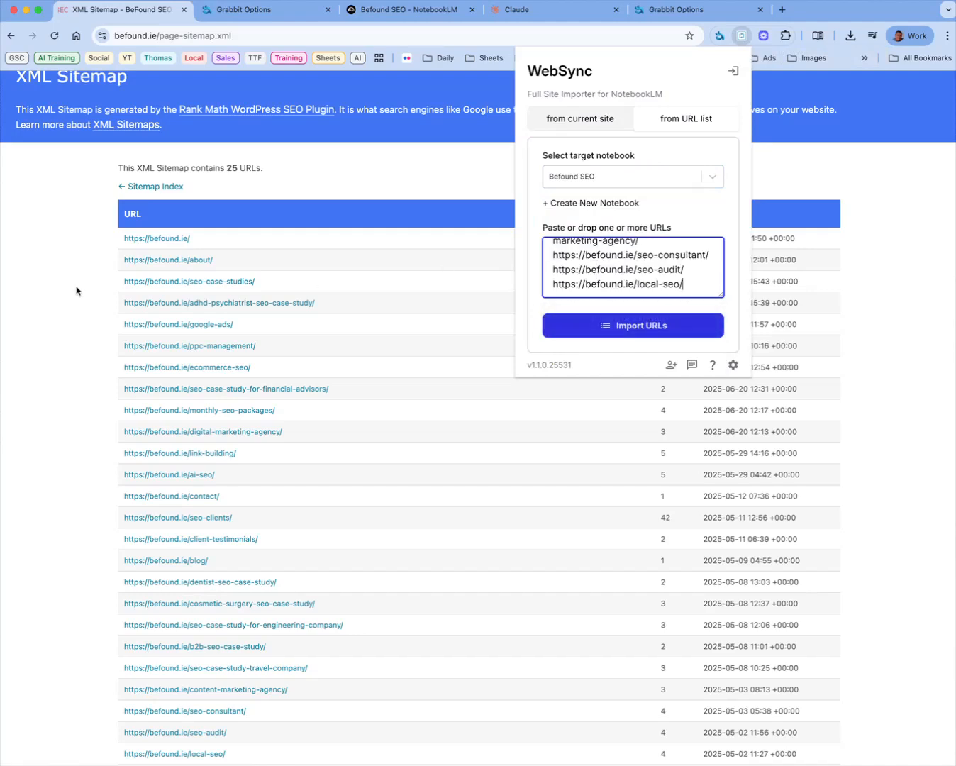
left_click(626, 328)
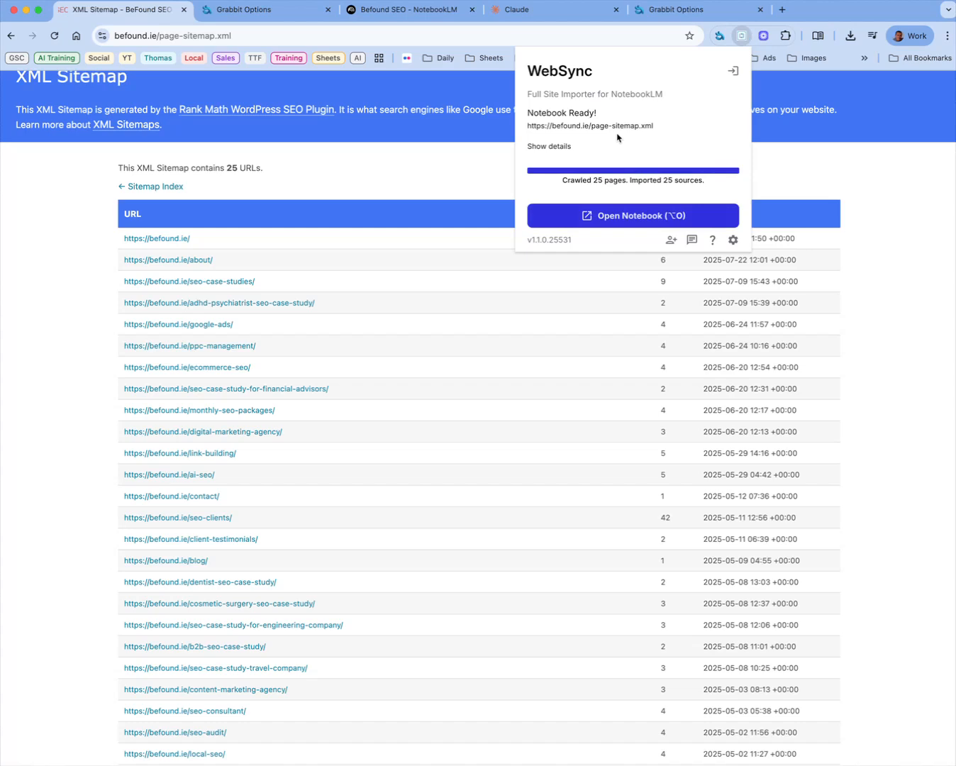
left_click(630, 220)
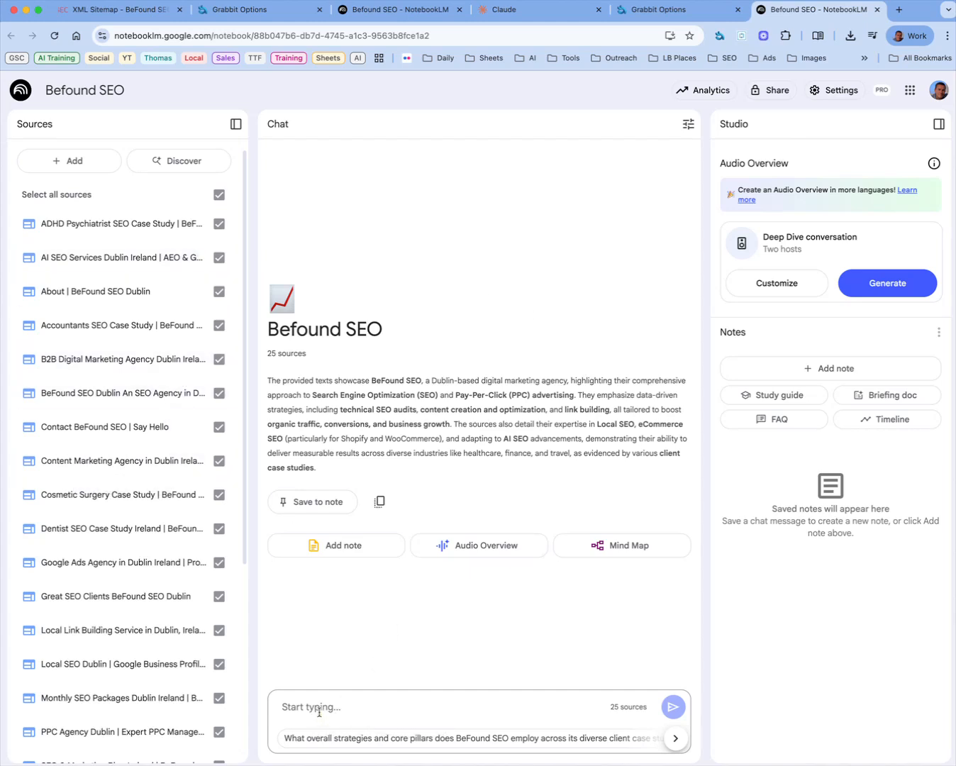
Step: Delete the copy-URLs action from the Grabbit settings and return to the Befound SEO notebook
left_click(721, 41)
left_click(589, 210)
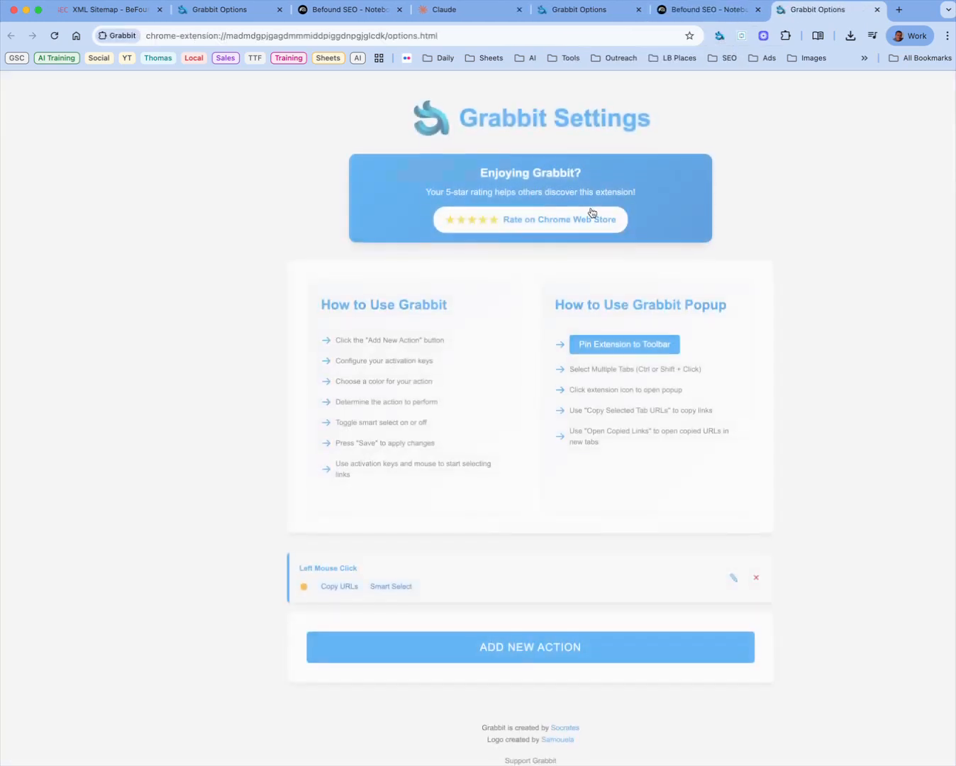
left_click(756, 573)
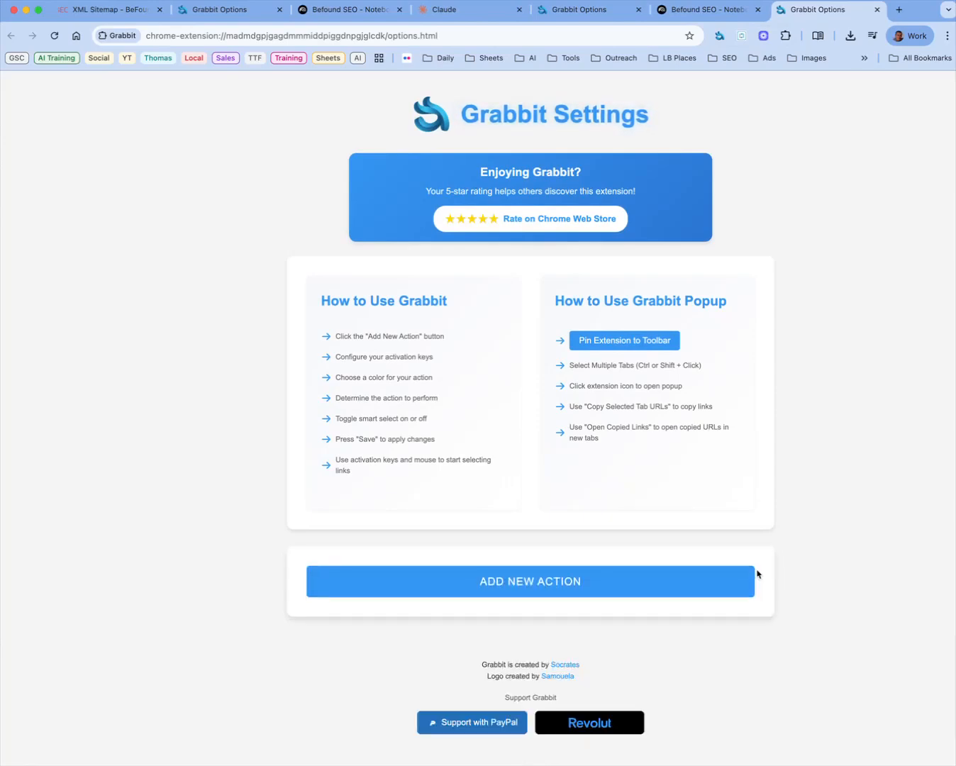
left_click(878, 10)
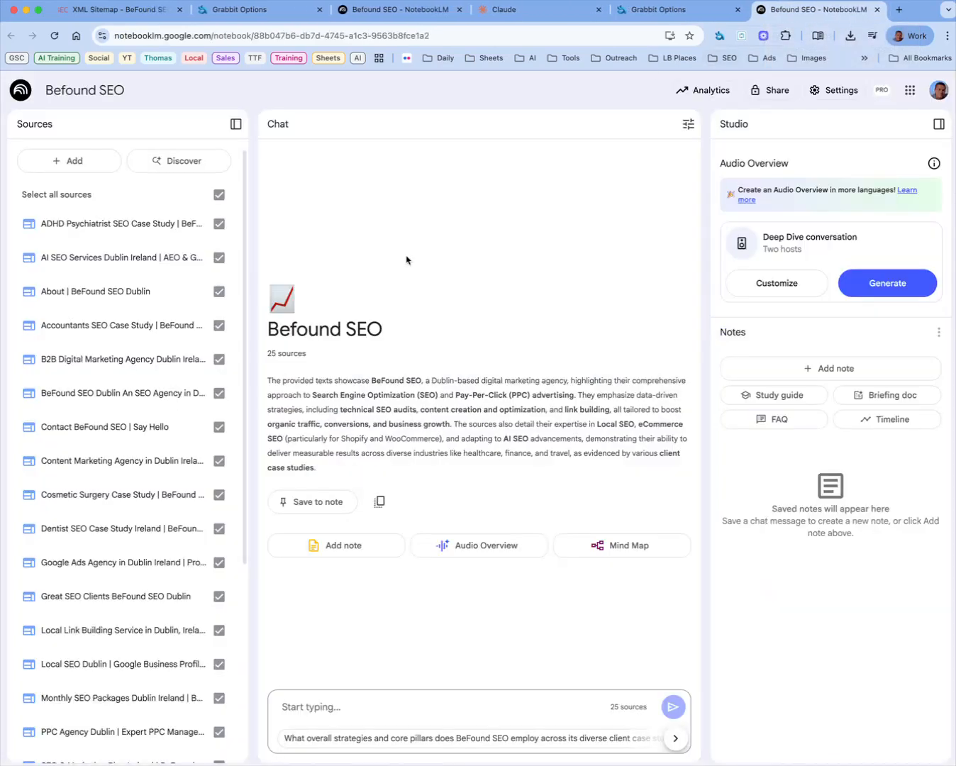
Step: Ask the notebook chat "Using these sources create a detailed tone of voice"
left_click(284, 707)
type("Using these sou")
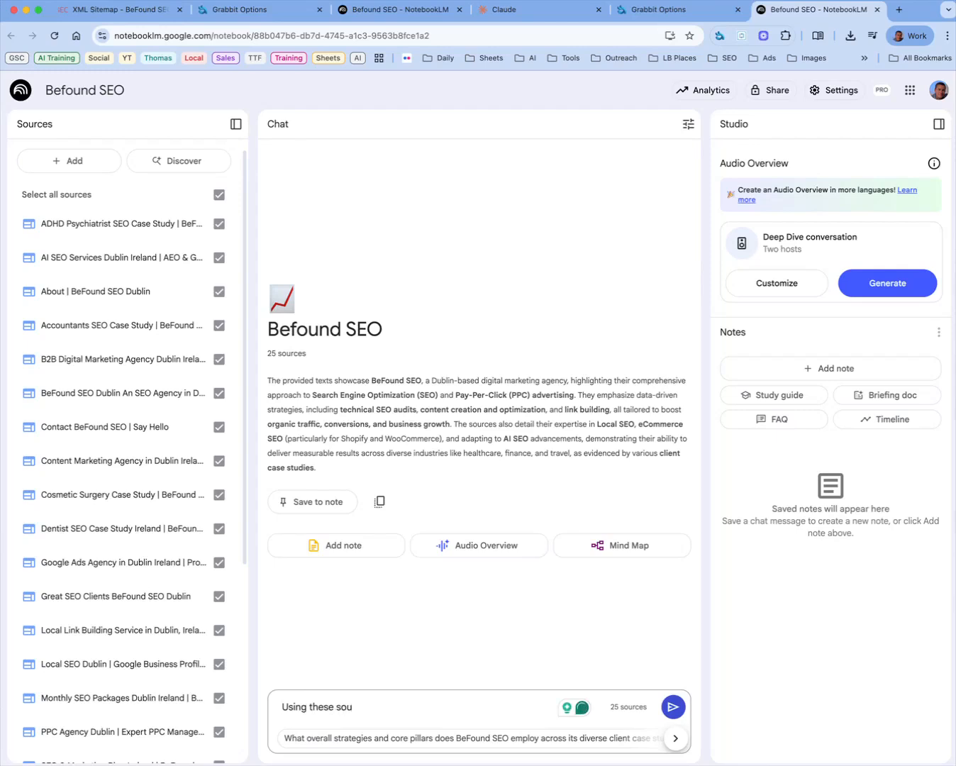
type("rces create")
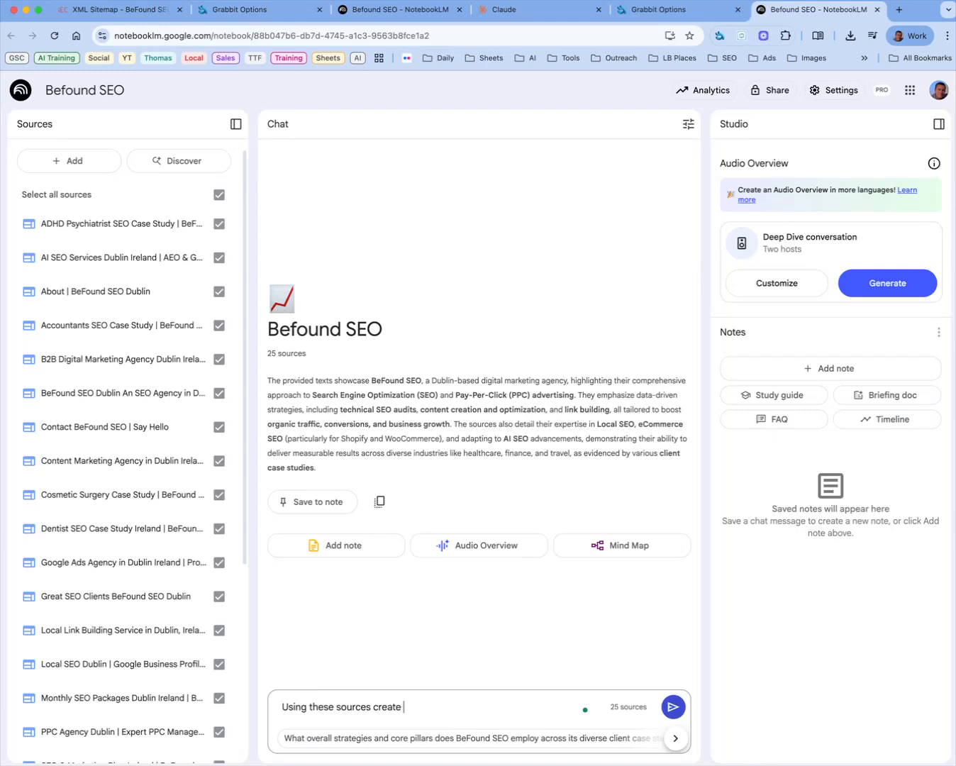
type(" a detailed tone of voice")
key("Return")
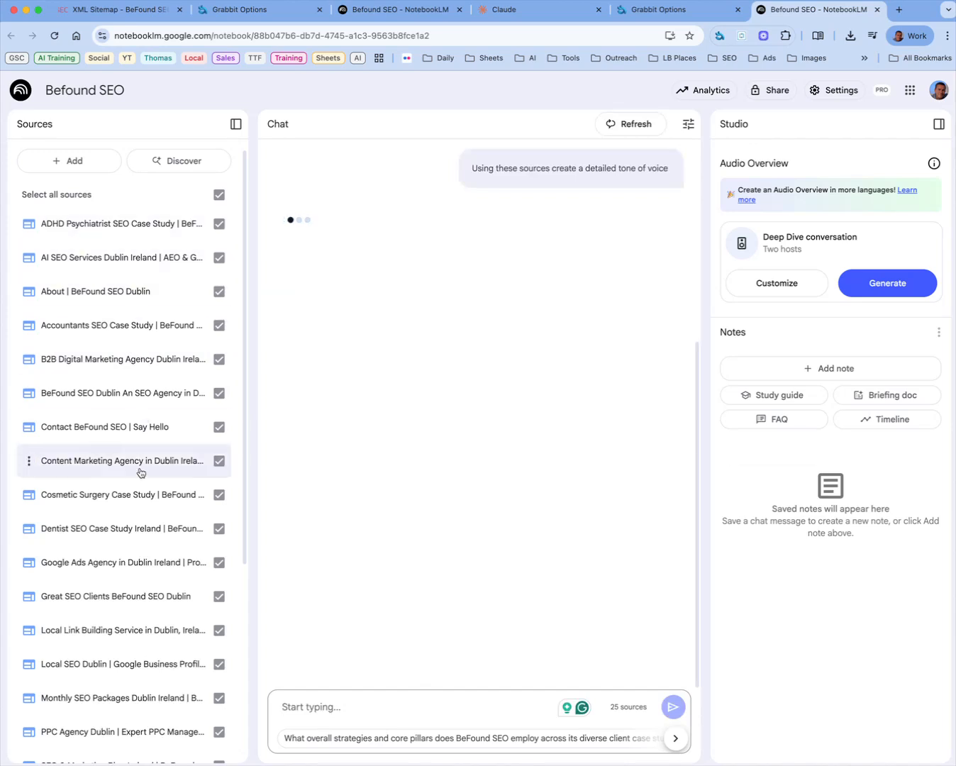
Step: Review the imported sources, the tone of voice answer and several of its source citations
scroll(142, 462, "down", 5)
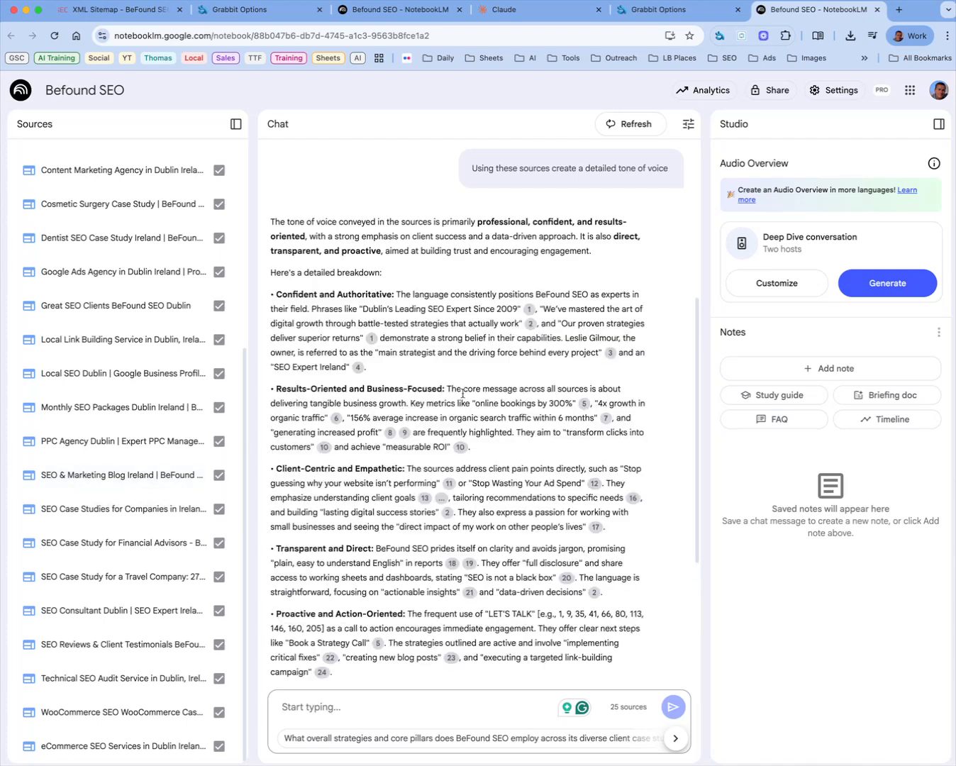
mouse_move(529, 312)
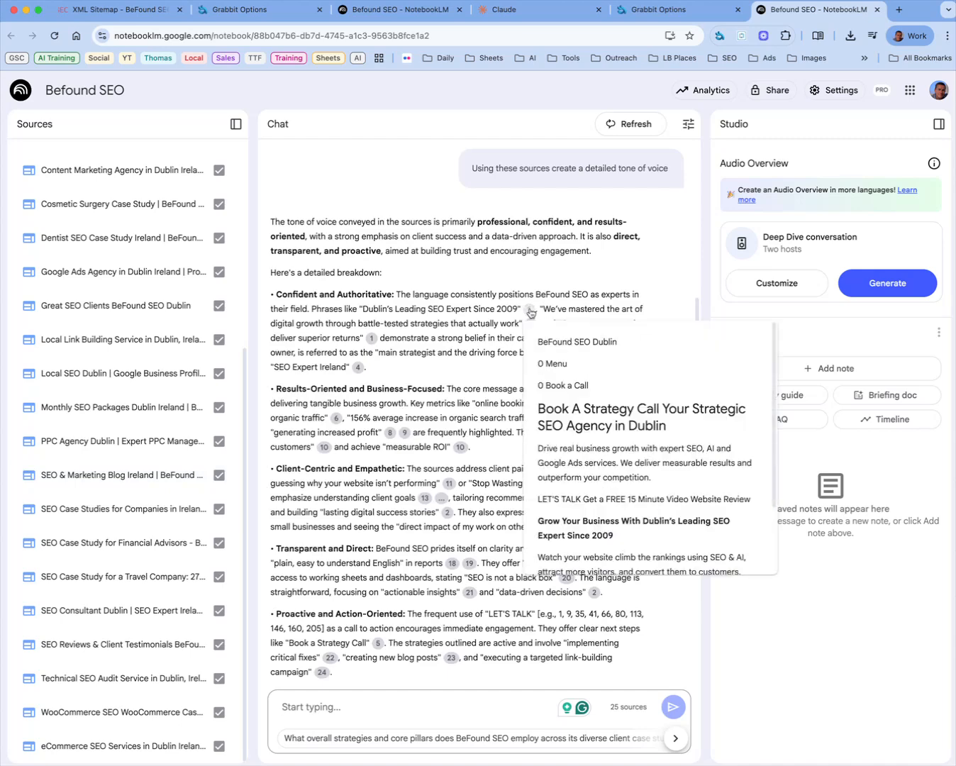
mouse_move(360, 368)
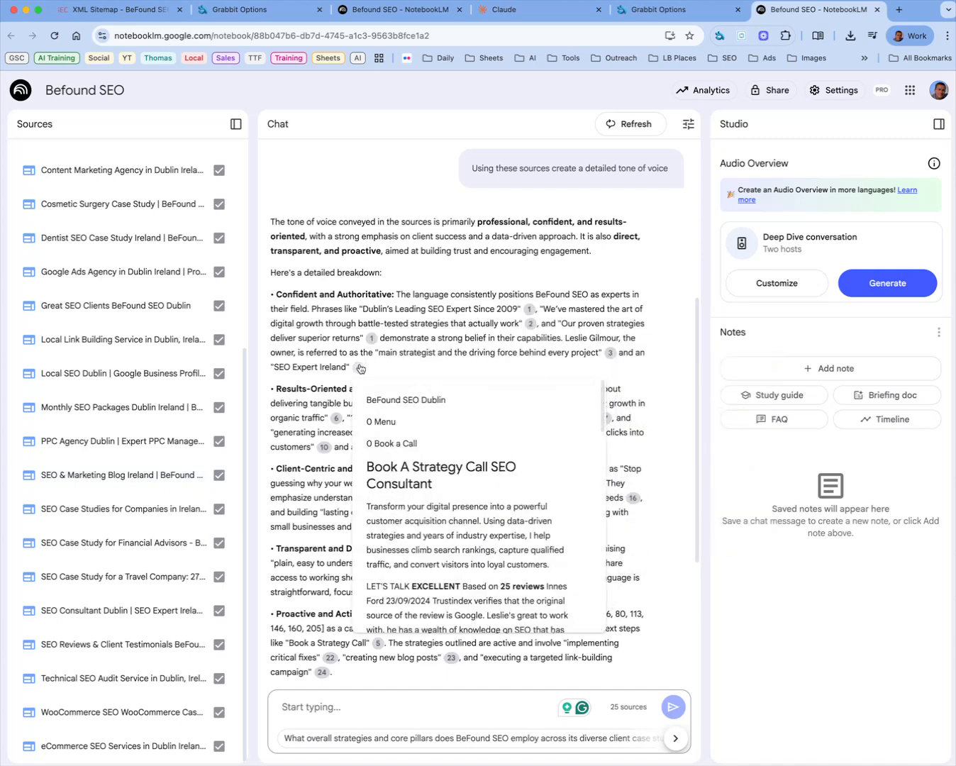
mouse_move(324, 447)
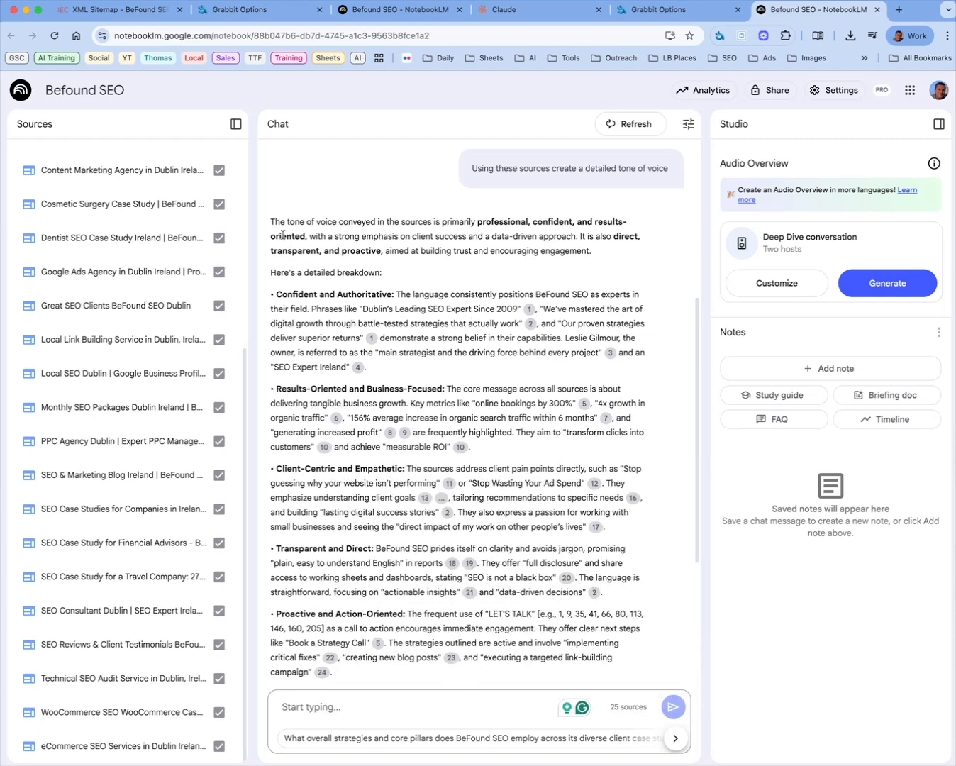
left_click_drag(496, 221, 572, 231)
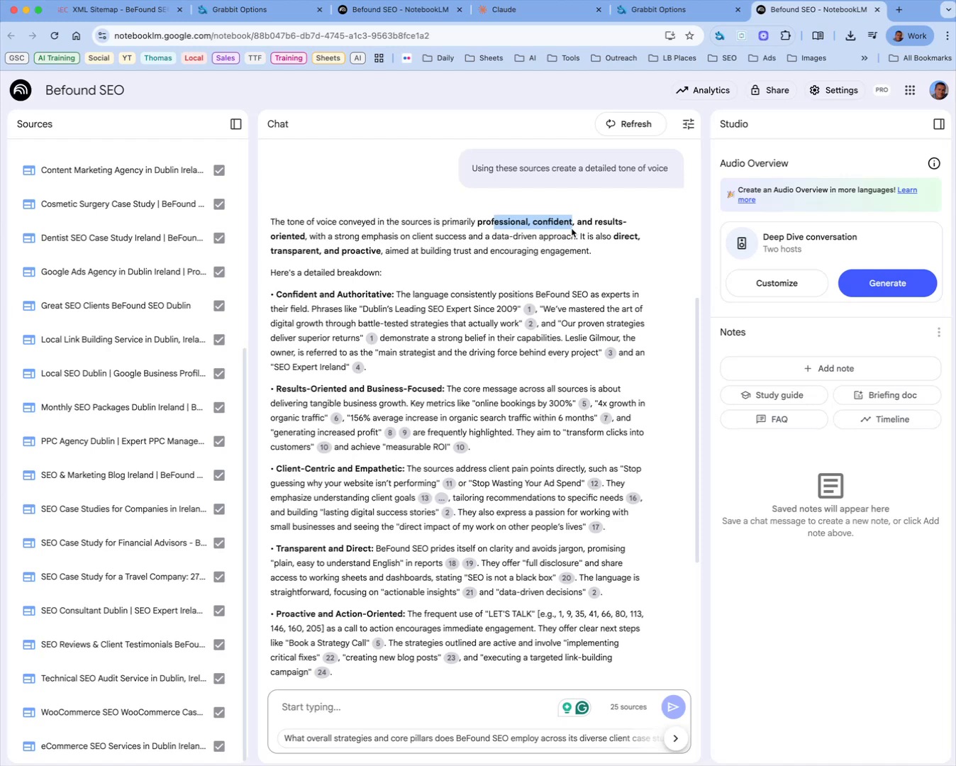
left_click(617, 224)
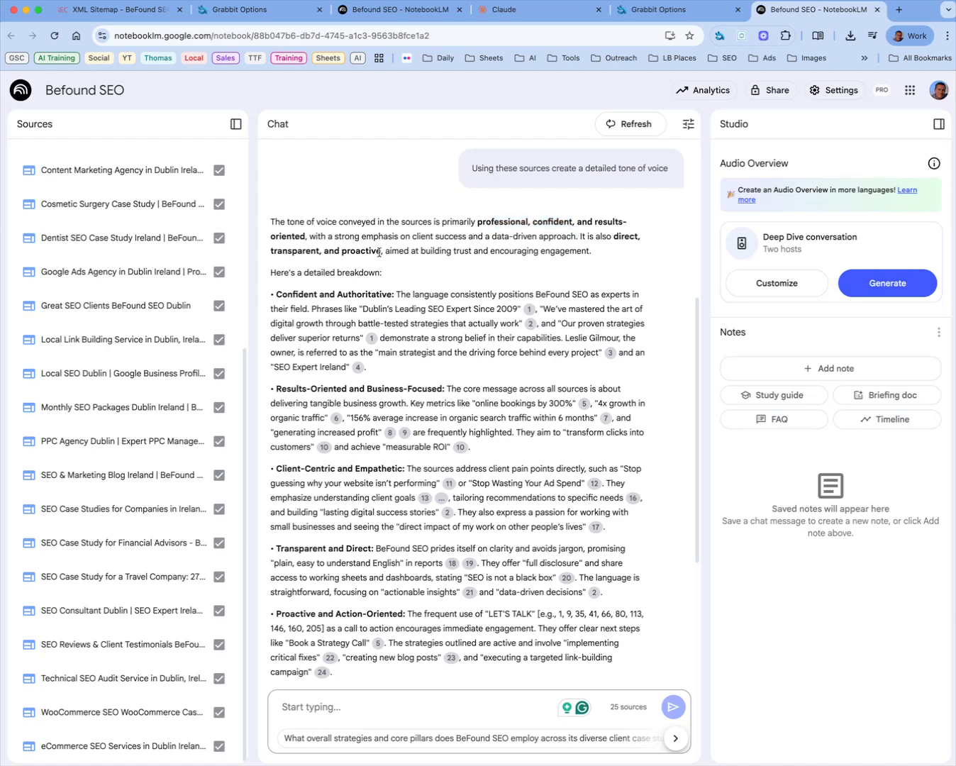
left_click_drag(384, 250, 343, 251)
scroll(467, 278, "down", 5)
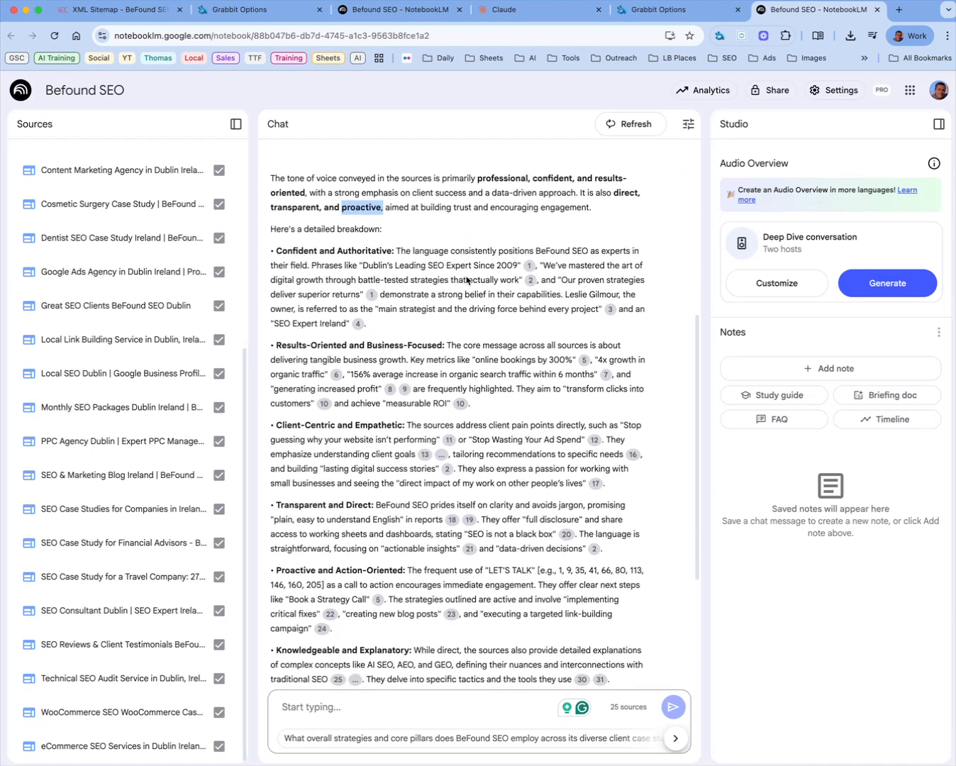
scroll(466, 276, "down", 1)
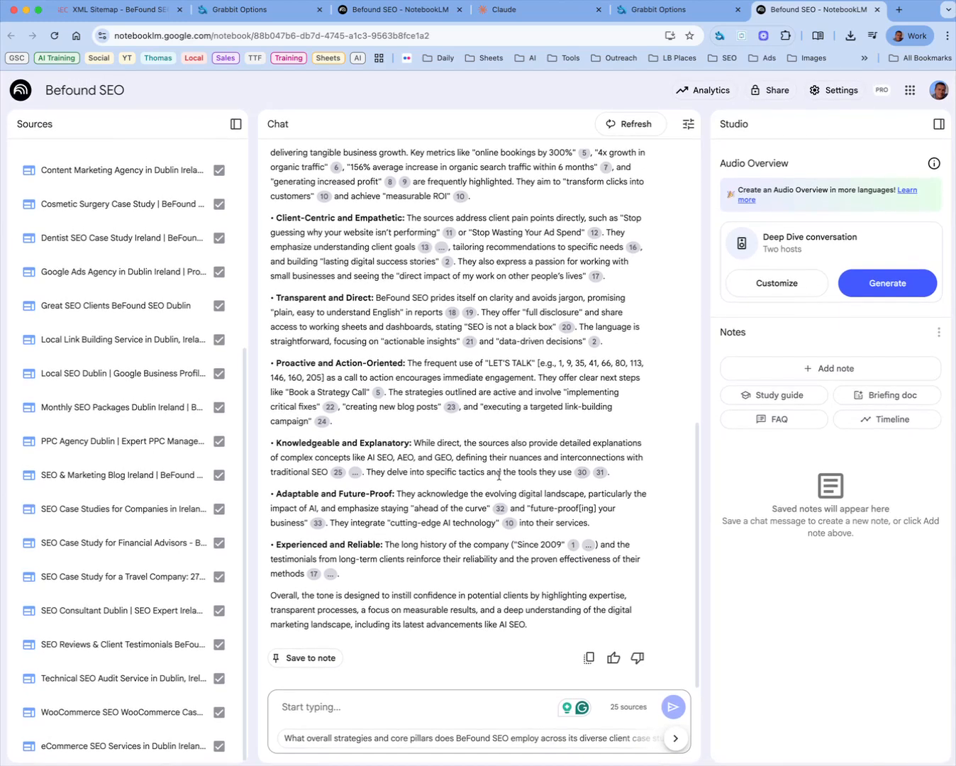
Step: Copy the tone of voice answer and switch to the Test 123 project in Claude
left_click(588, 659)
left_click(512, 15)
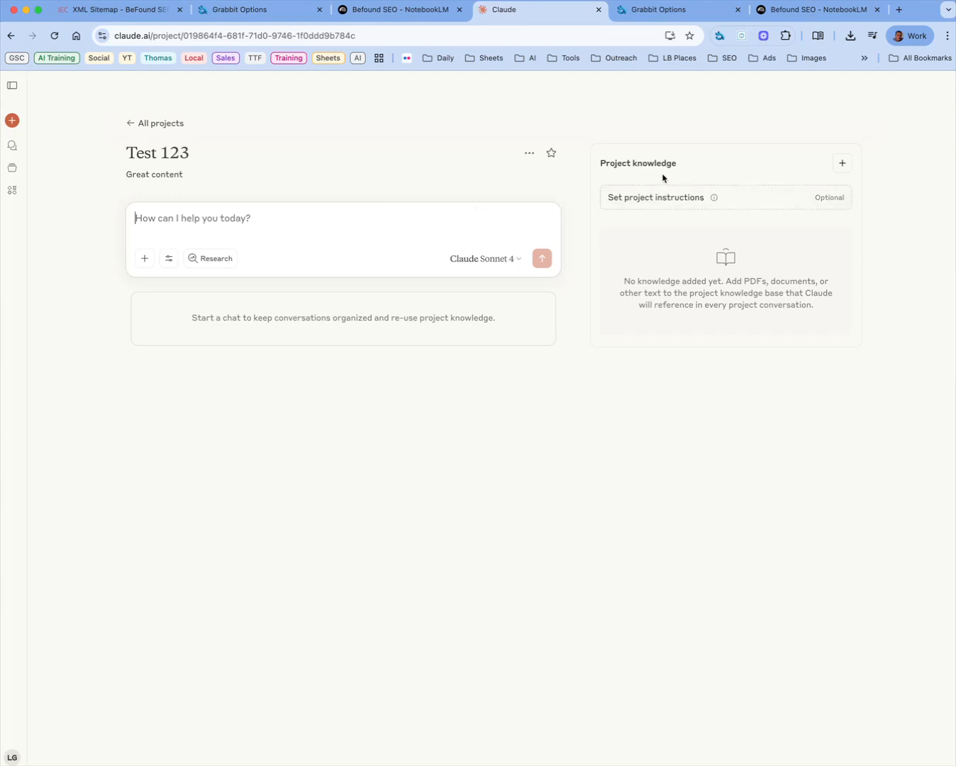
Step: Add the copied tone of voice answer to the project knowledge as text content titled "TOV"
left_click(842, 165)
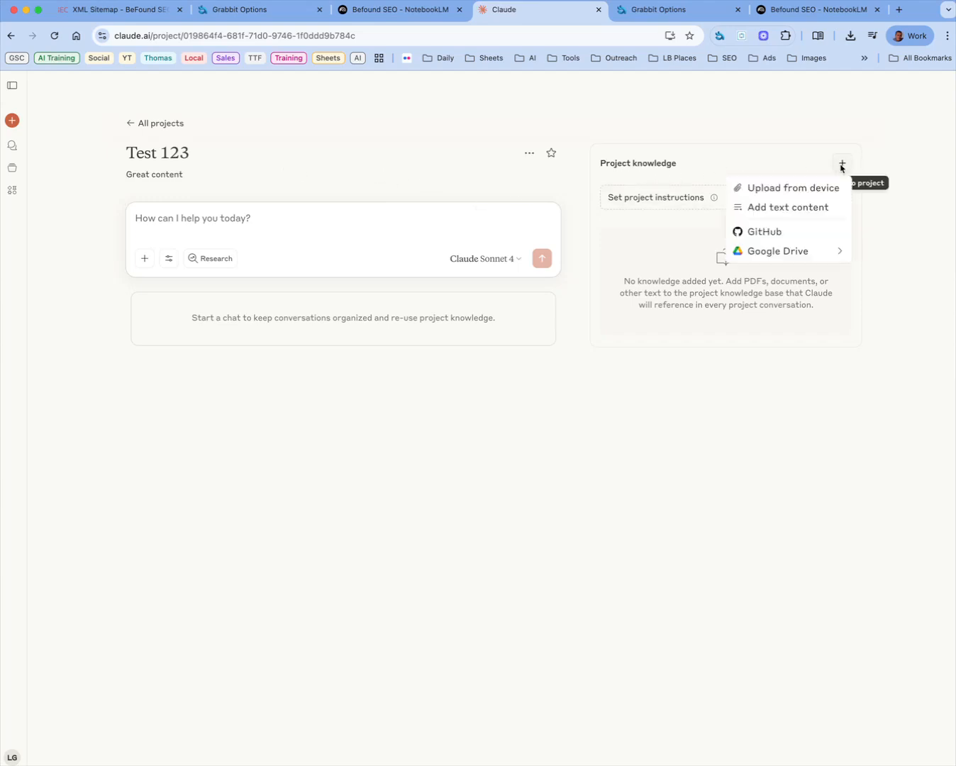
left_click(762, 209)
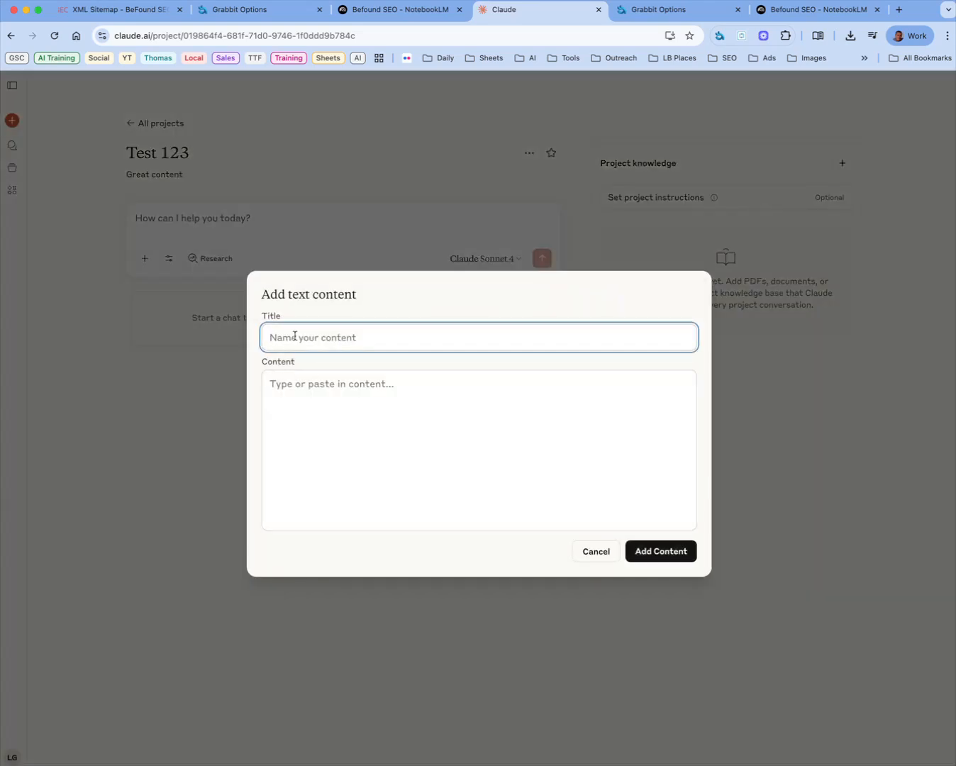
type("TOV")
left_click(309, 400)
key("super+v")
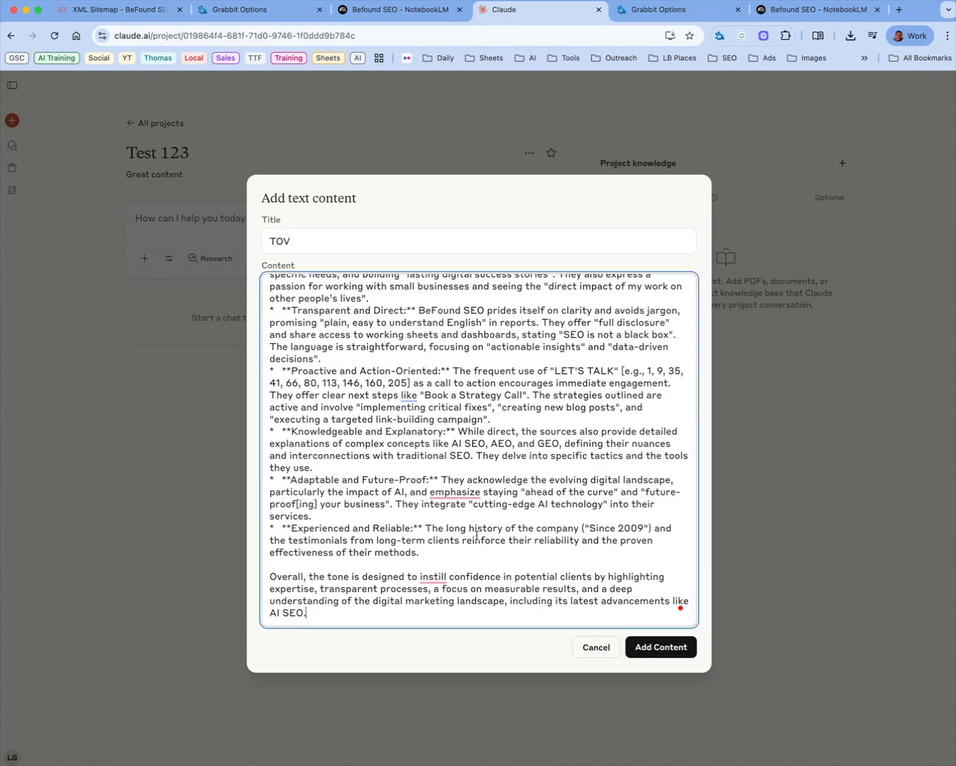
scroll(406, 471, "up", 2)
scroll(406, 470, "up", 5)
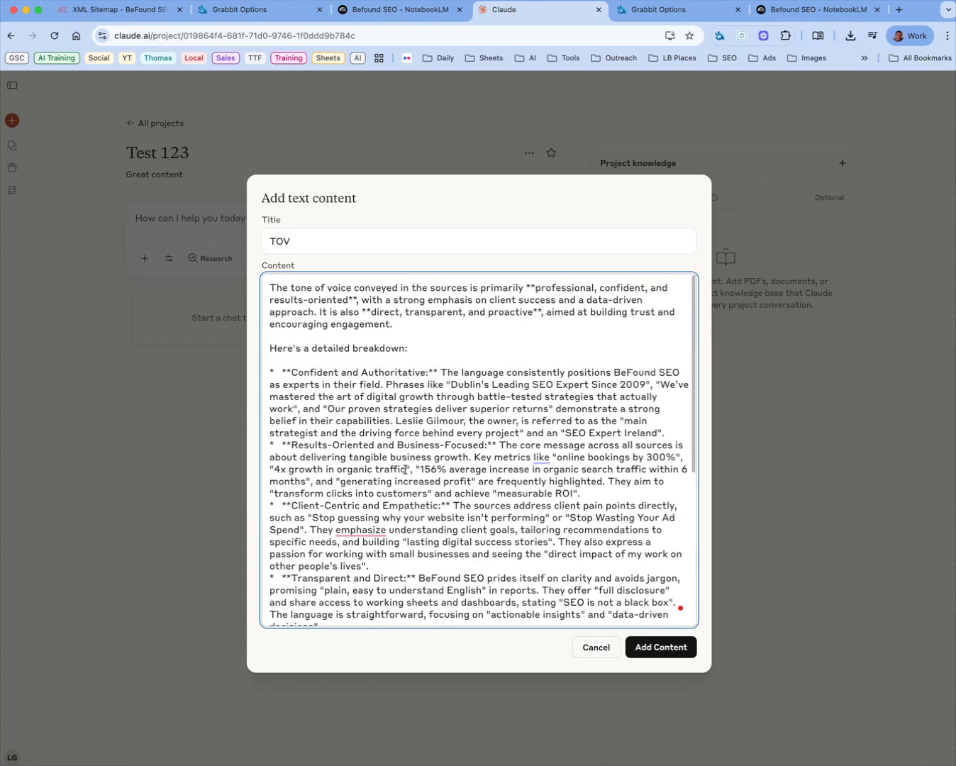
left_click(655, 649)
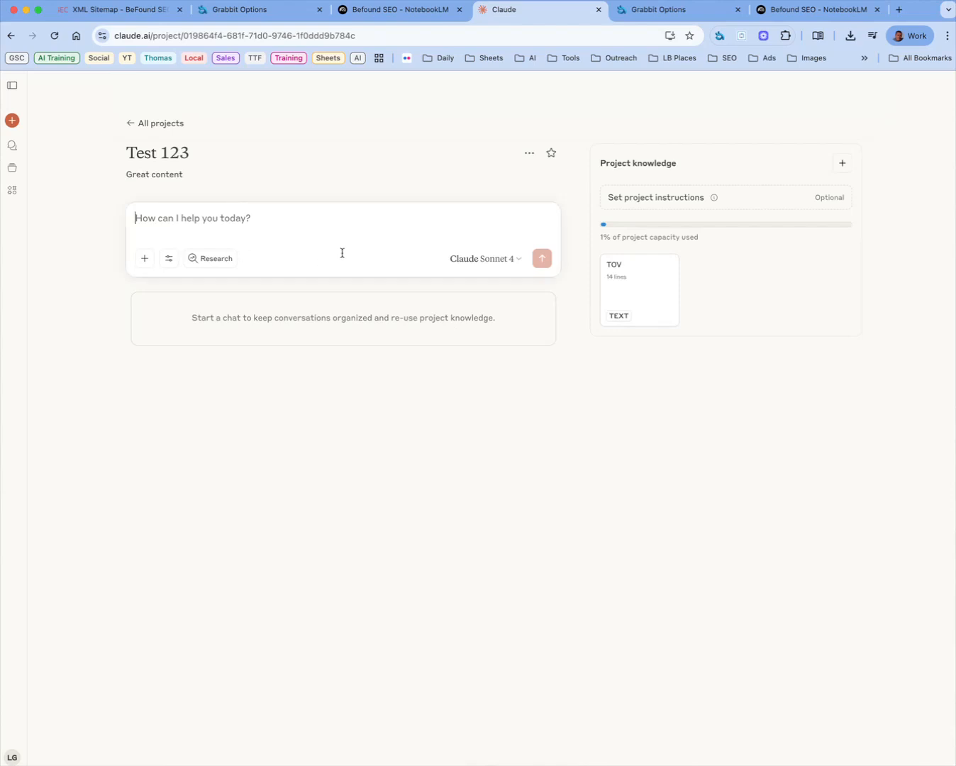
Step: Ask "What is seo?" in a new chat within the Test 123 project
left_click(279, 223)
mouse_move(653, 283)
type("What is seo?")
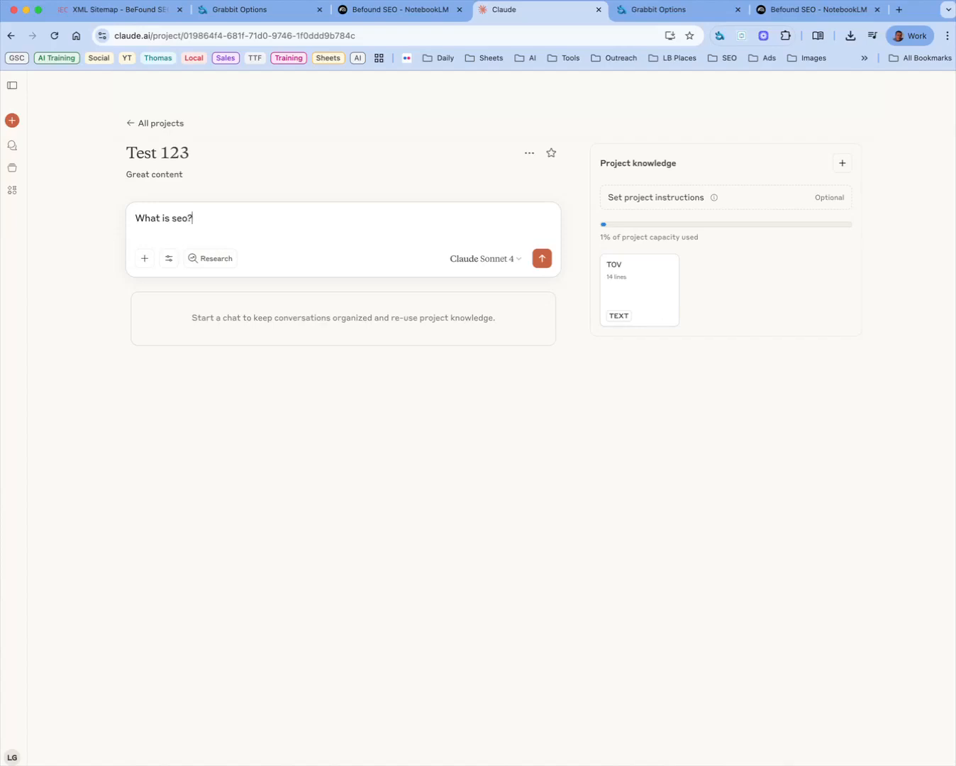
key("Return")
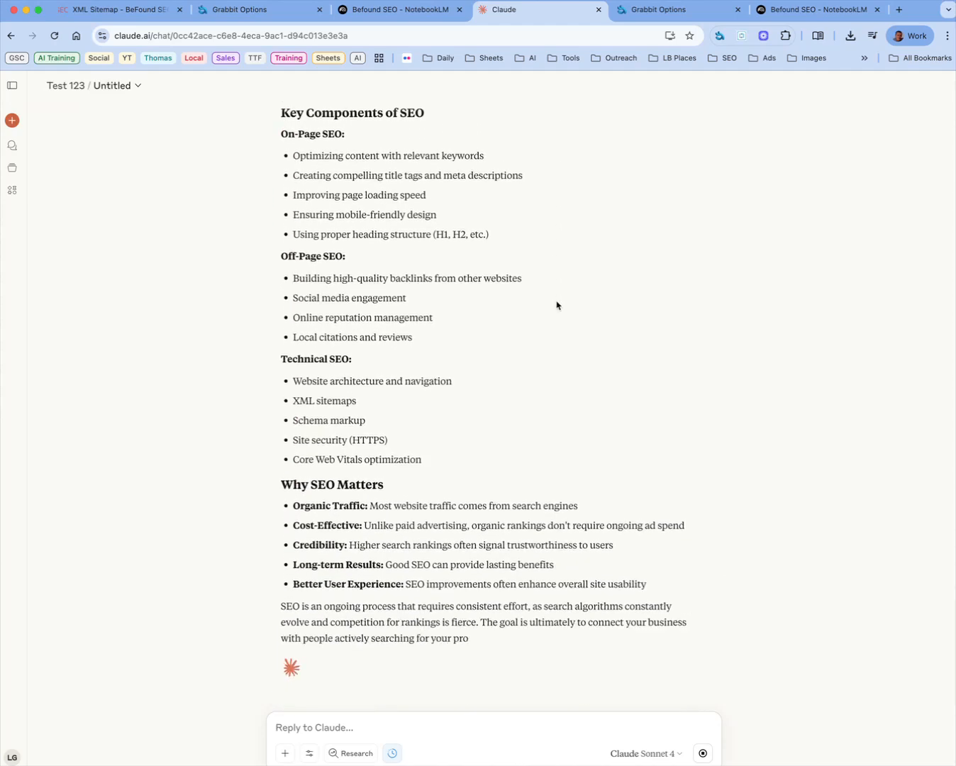
Step: Review the answer's wording, focusing on the opening definition and the How SEO Works paragraph
scroll(556, 305, "up", 4)
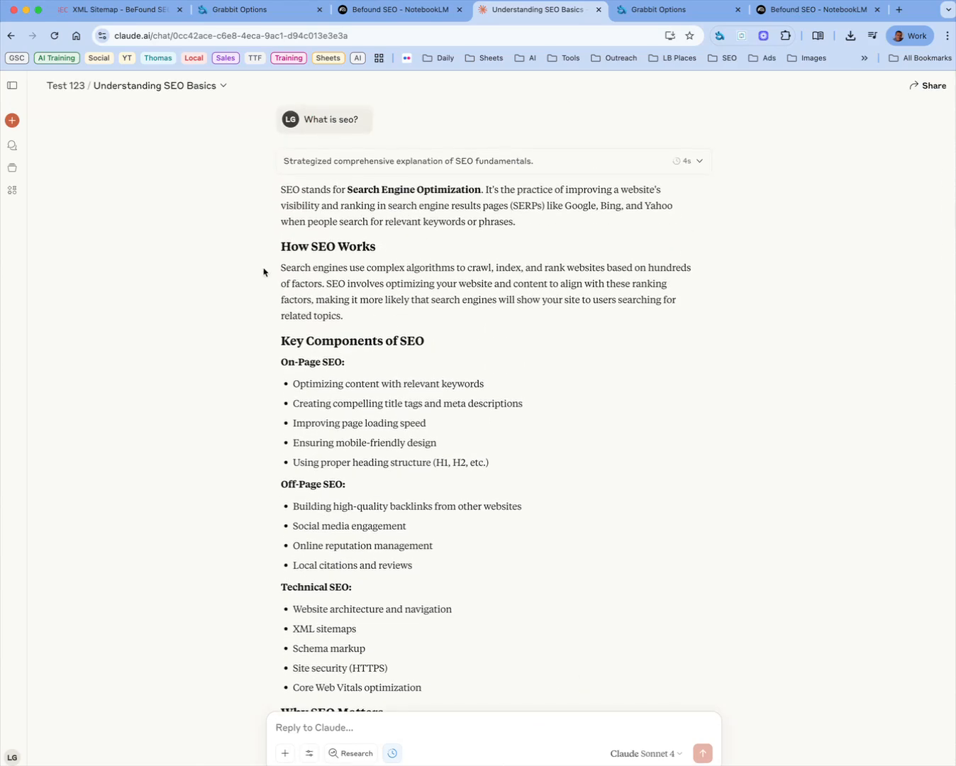
left_click_drag(283, 270, 373, 312)
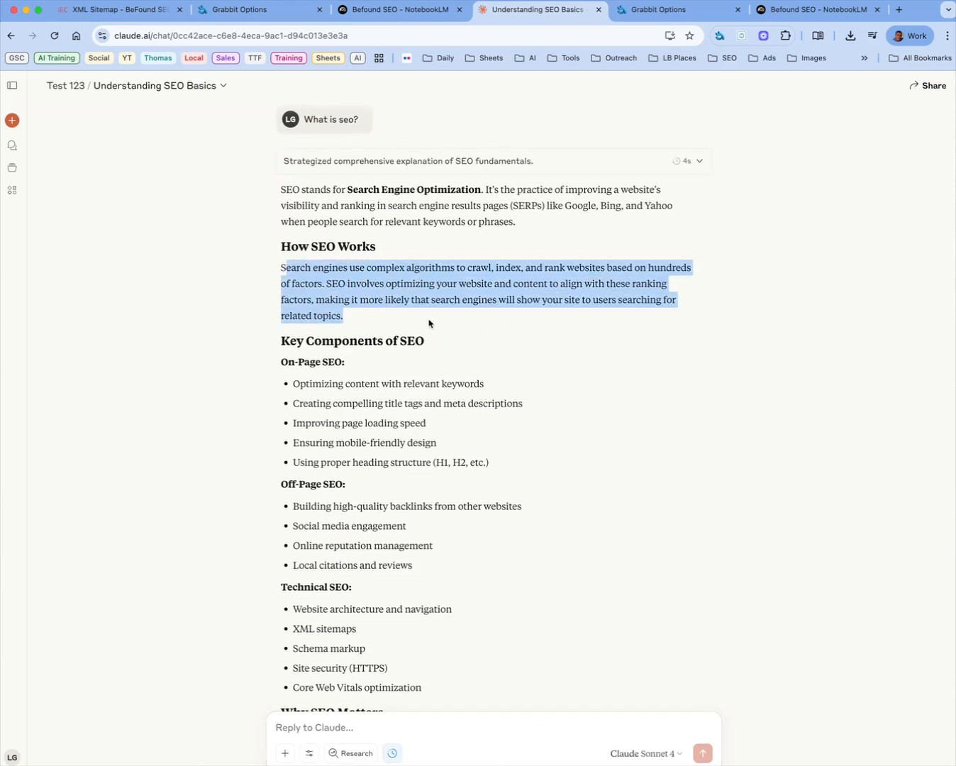
left_click(404, 231)
left_click_drag(282, 187, 543, 239)
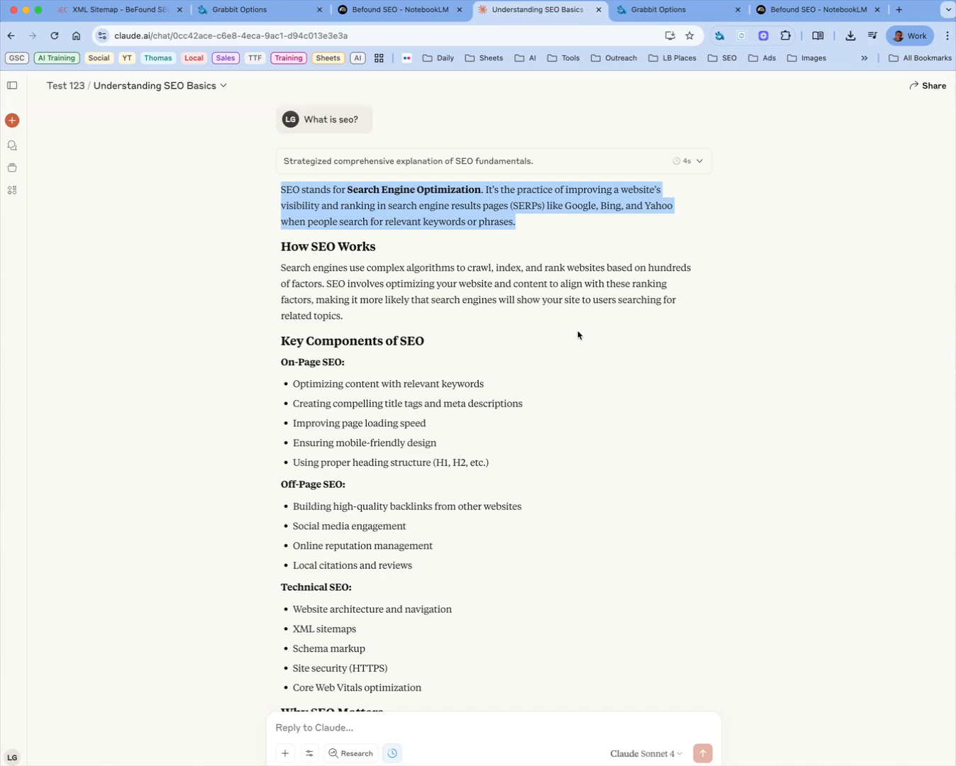
scroll(578, 336, "down", 3)
scroll(578, 336, "up", 3)
left_click(253, 261)
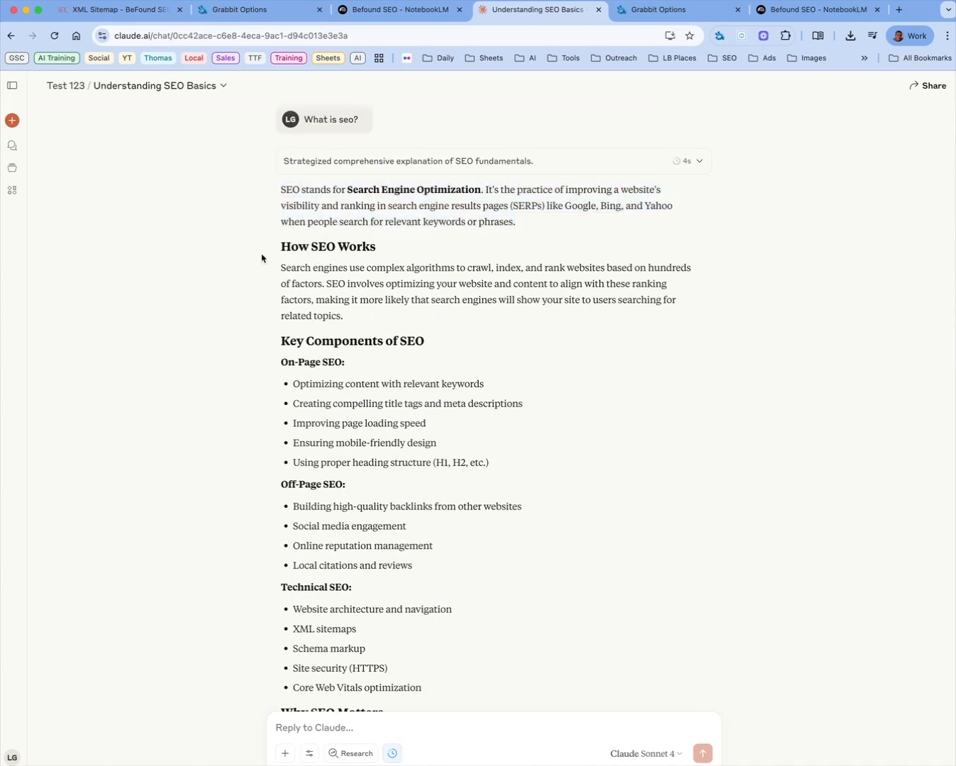